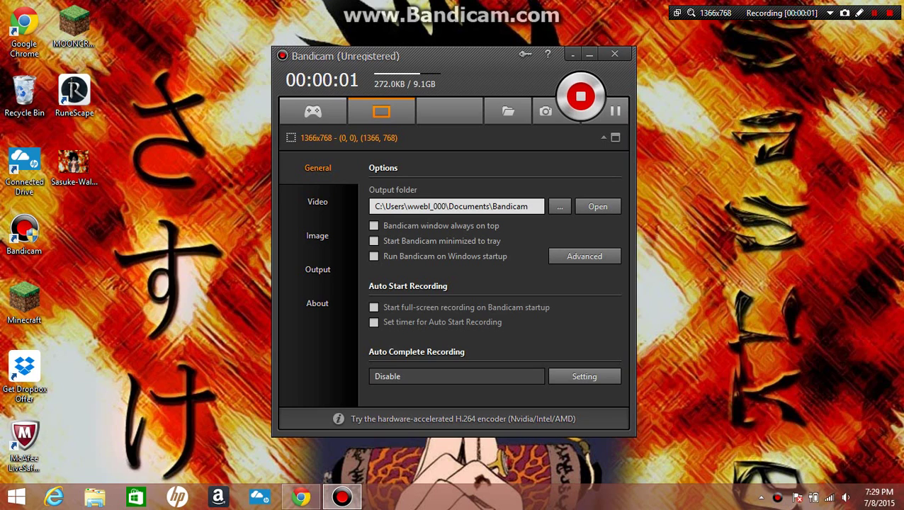
Step: Lower the system volume, look over Bandicam's Video settings, then return to the General options
key(XF86AudioLowerVolume)
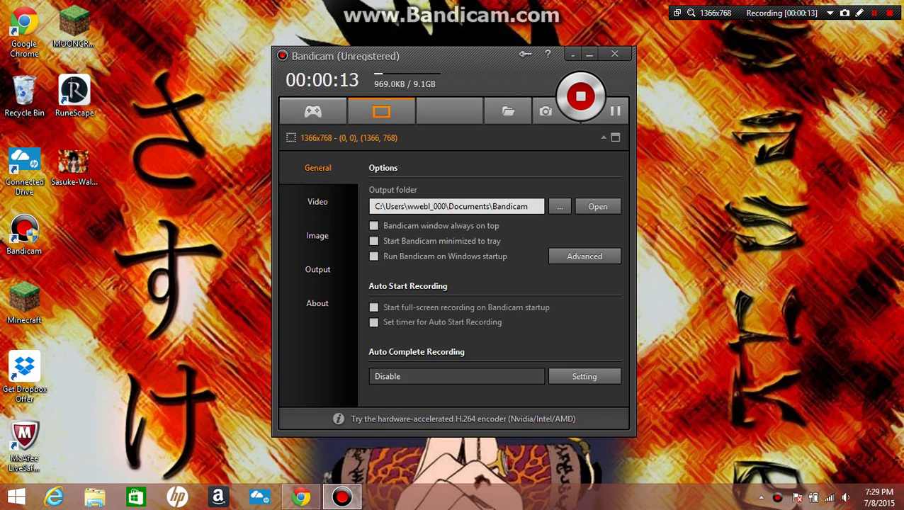
click(317, 202)
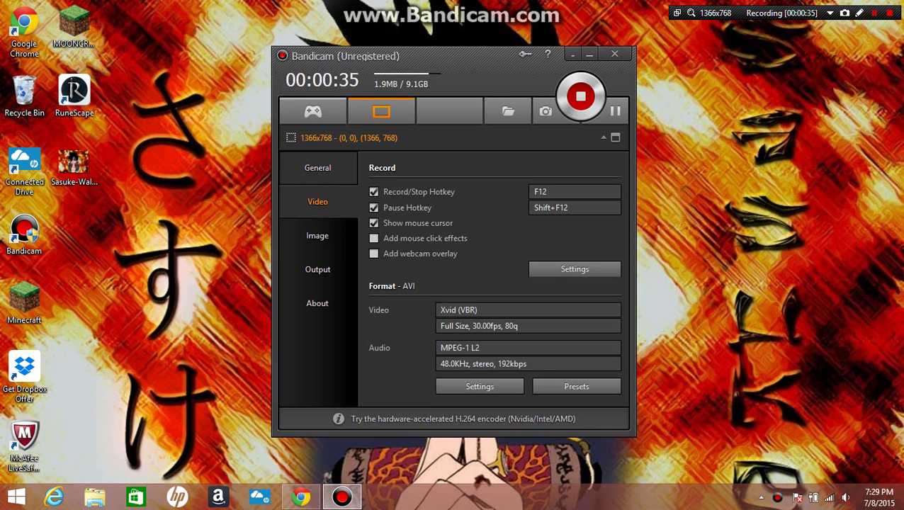
click(318, 168)
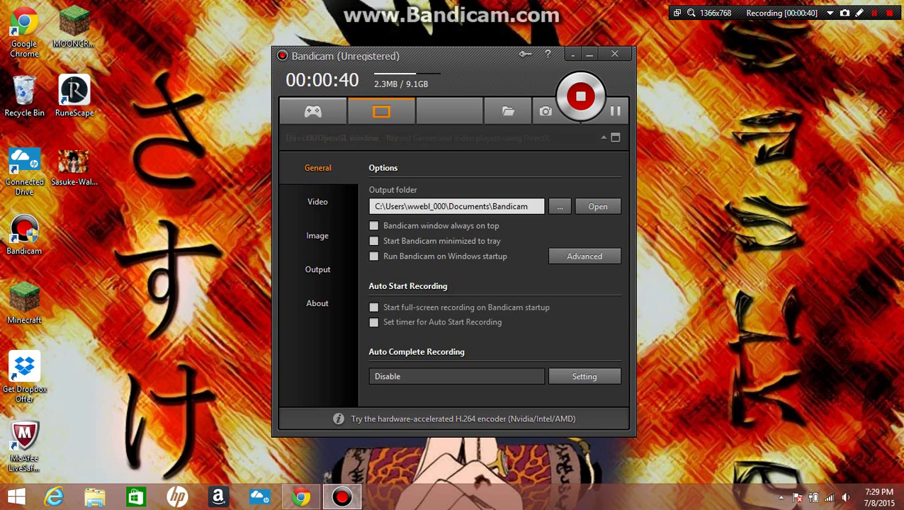
Step: Decline the game-mode switch so recording continues, and minimize Bandicam to the tray
click(312, 111)
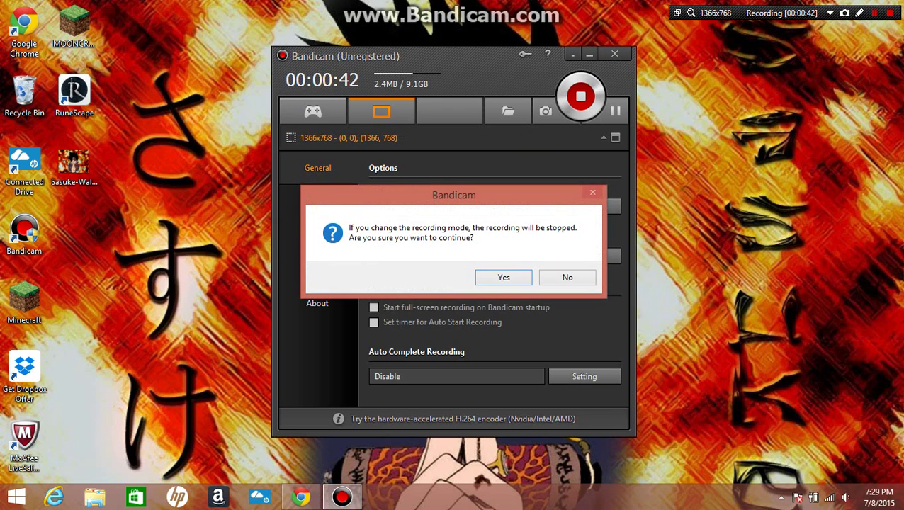
click(567, 278)
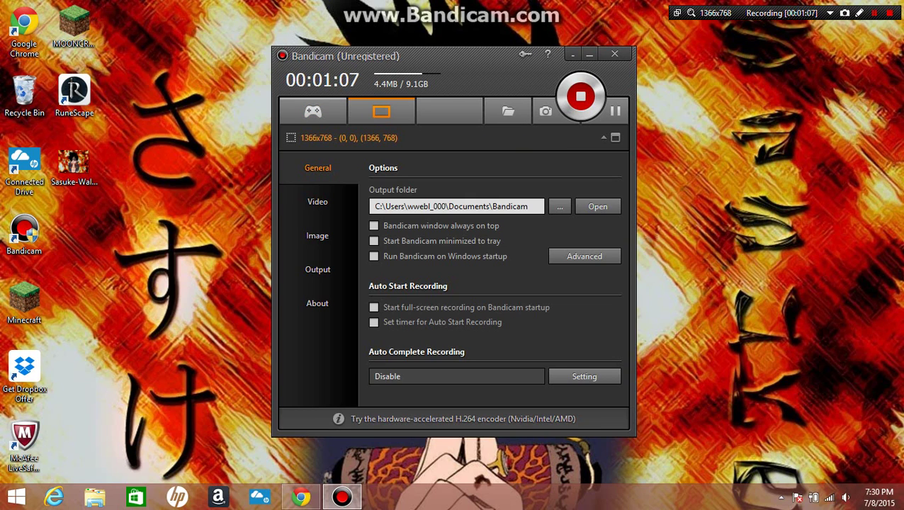
click(588, 55)
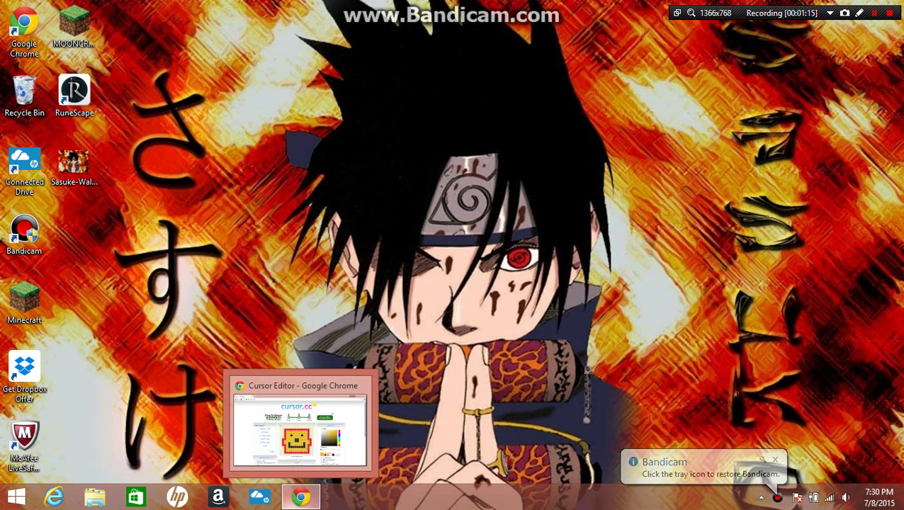
Step: Bring the cursor.cc smiley design back up and scroll to its Preview section
click(301, 497)
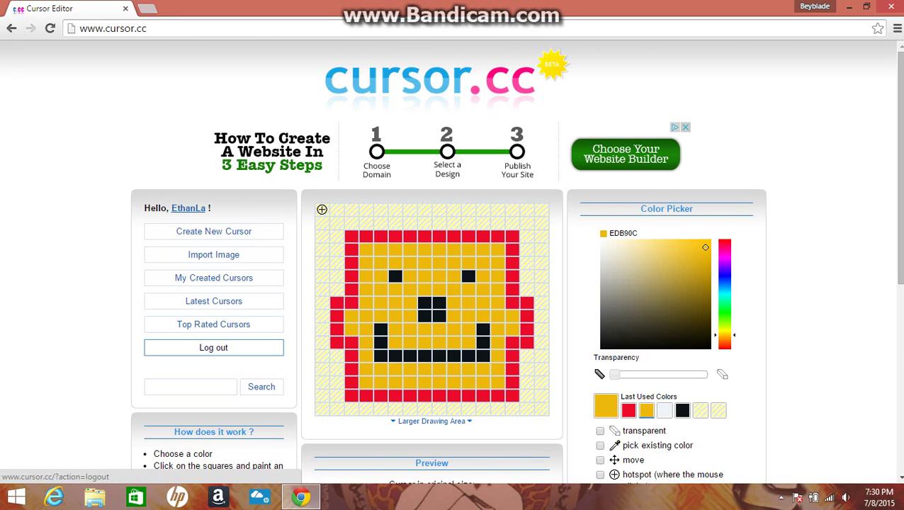
scroll(213, 348, down, 5)
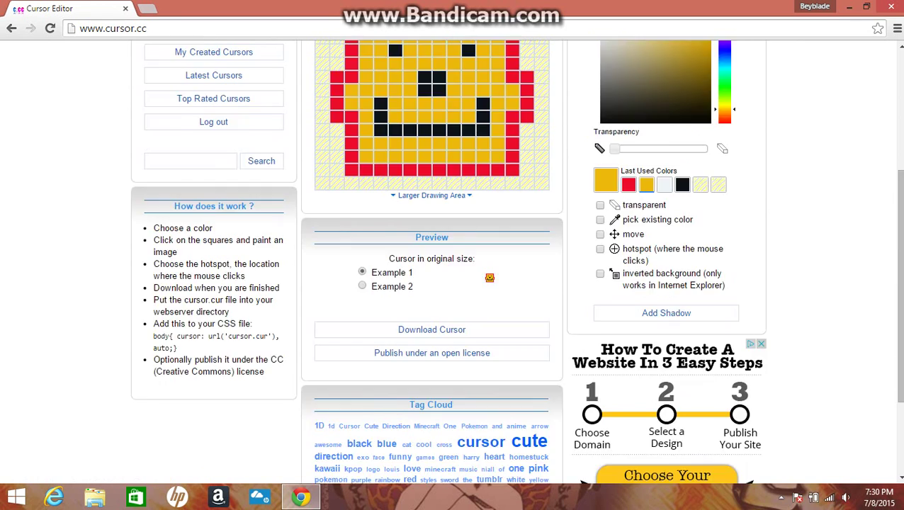
scroll(486, 145, up, 5)
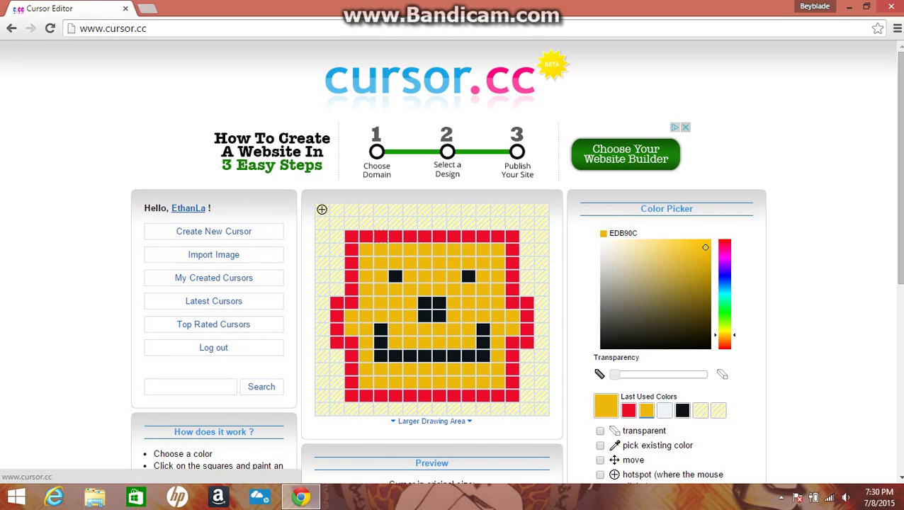
scroll(417, 436, down, 1)
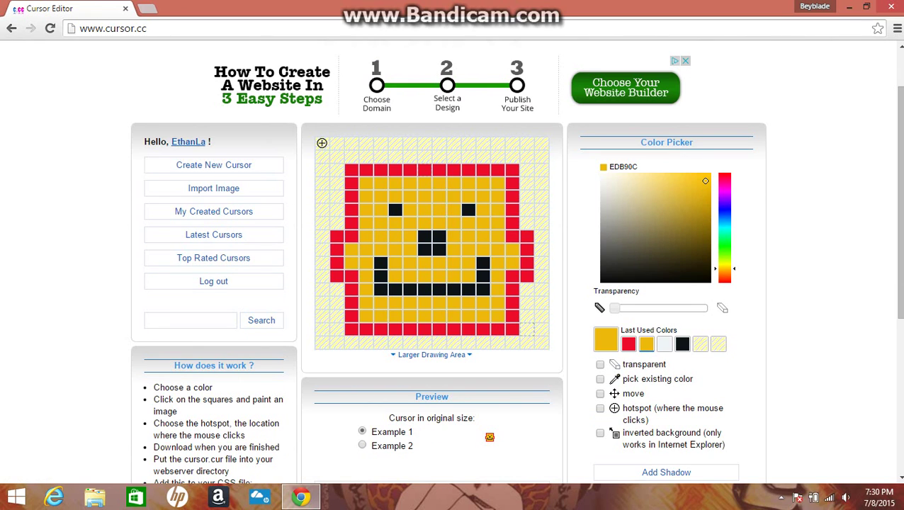
Step: Test the smiley cursor by toggling the preview between Example 1 and Example 2
click(363, 447)
scroll(448, 396, down, 1)
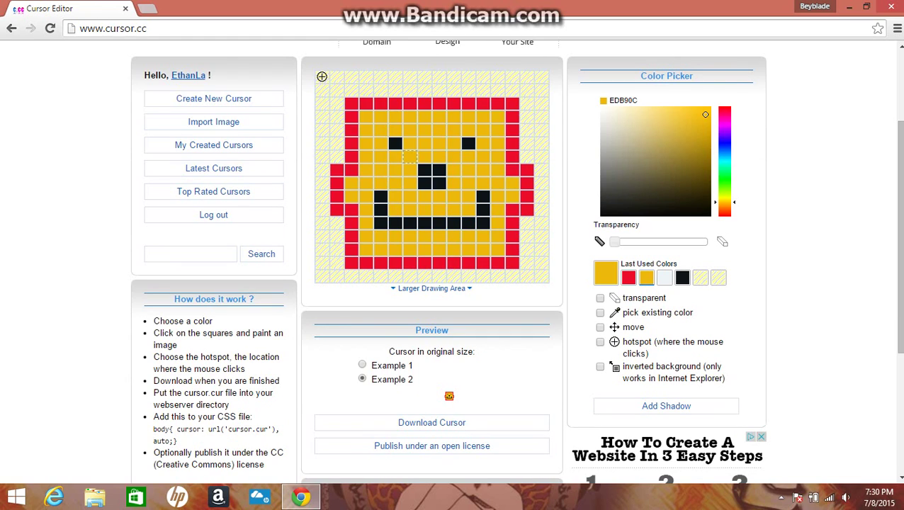
click(363, 365)
click(363, 379)
scroll(369, 377, down, 2)
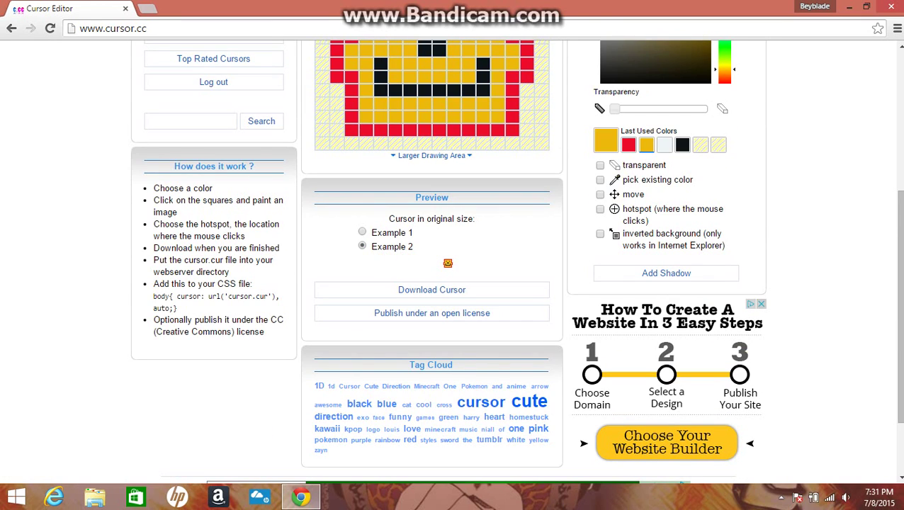
click(363, 234)
scroll(367, 237, up, 1)
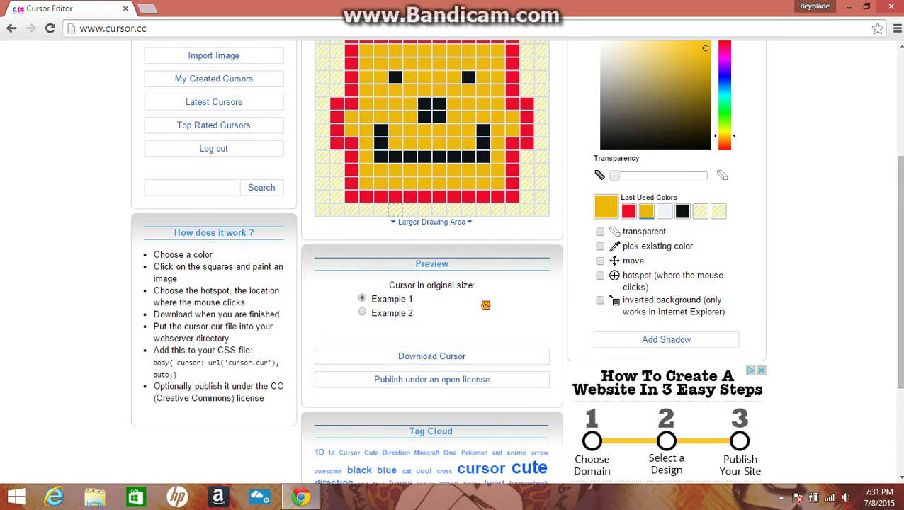
scroll(448, 308, up, 1)
click(362, 379)
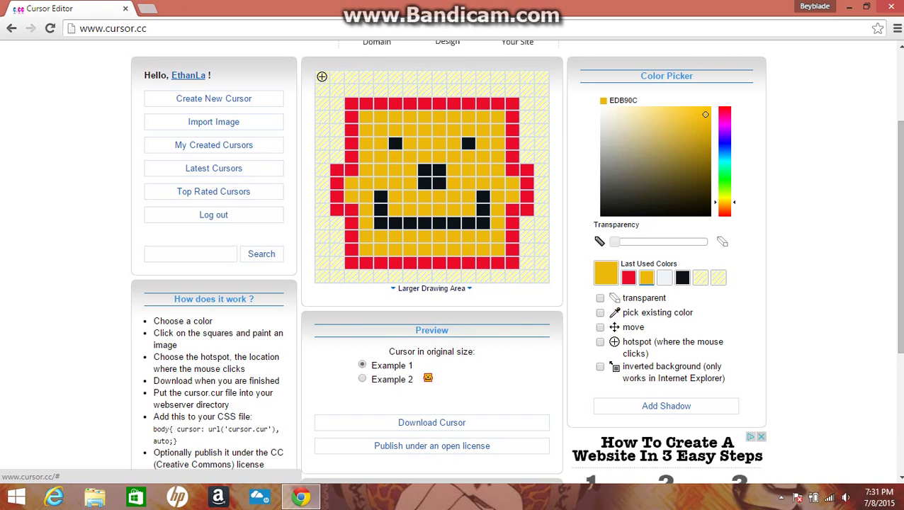
click(362, 379)
click(363, 366)
click(362, 379)
click(363, 378)
click(362, 366)
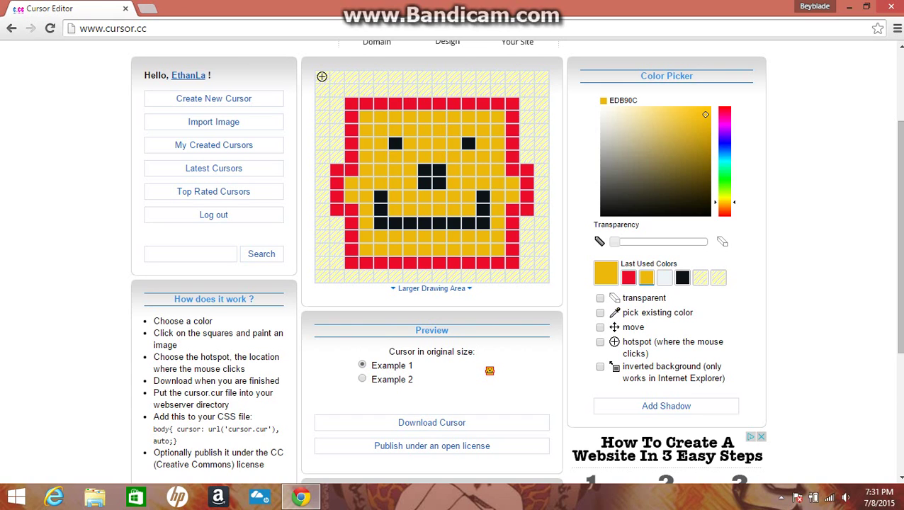
click(363, 379)
click(362, 379)
click(363, 365)
click(363, 379)
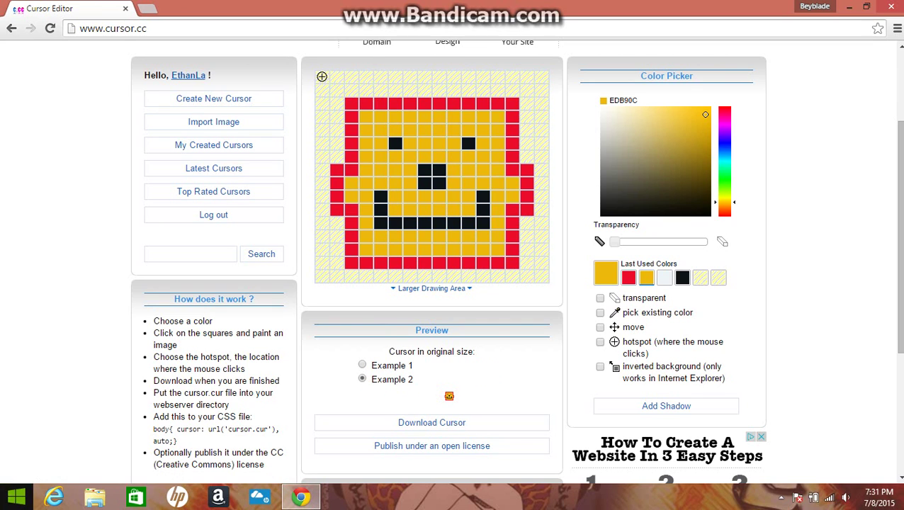
click(362, 365)
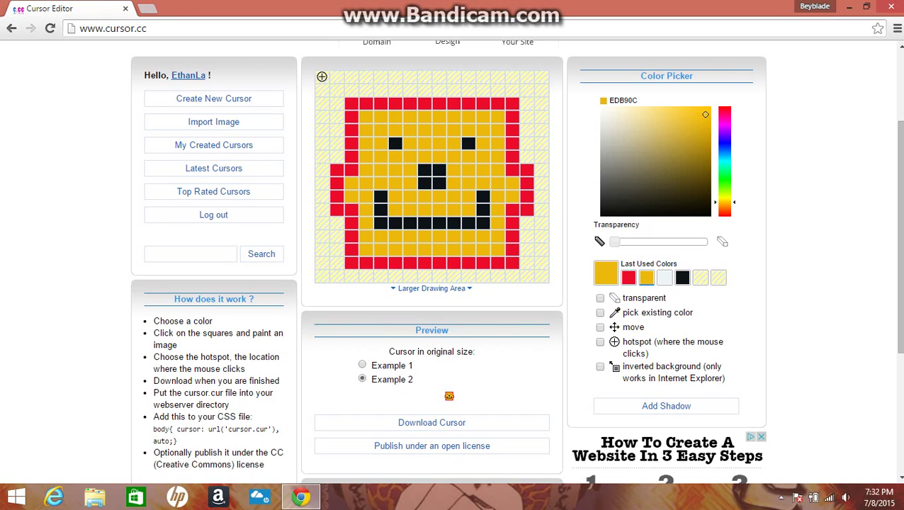
click(362, 366)
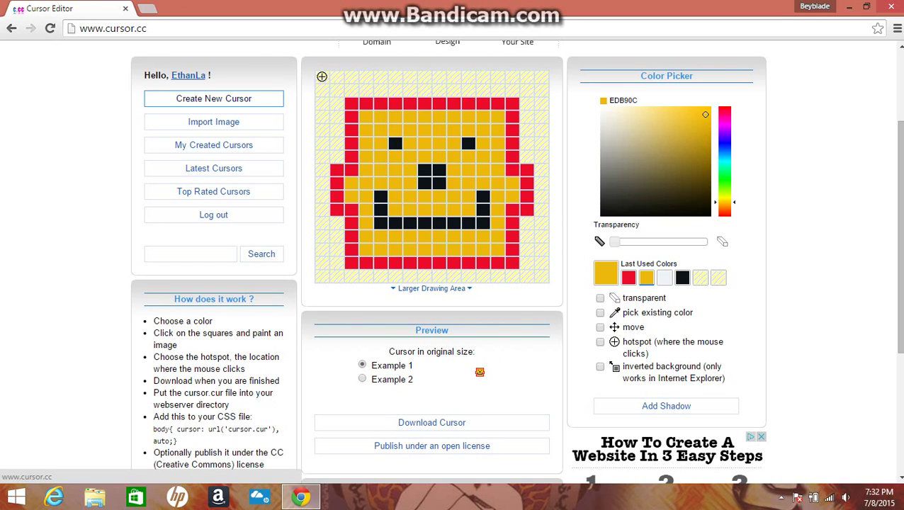
click(365, 381)
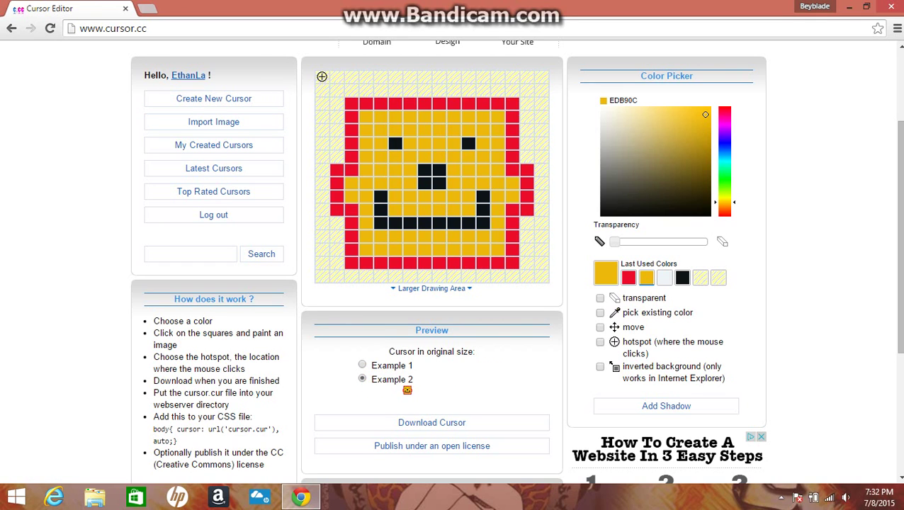
scroll(444, 391, down, 1)
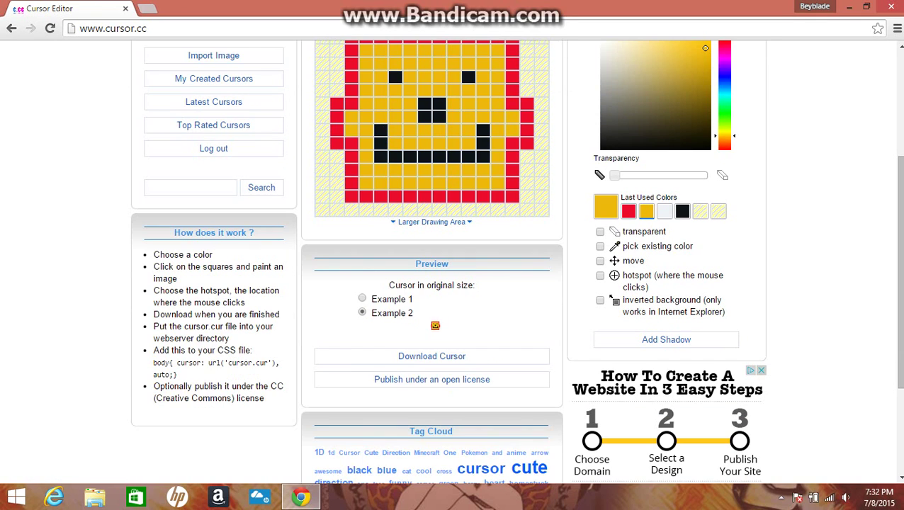
click(363, 298)
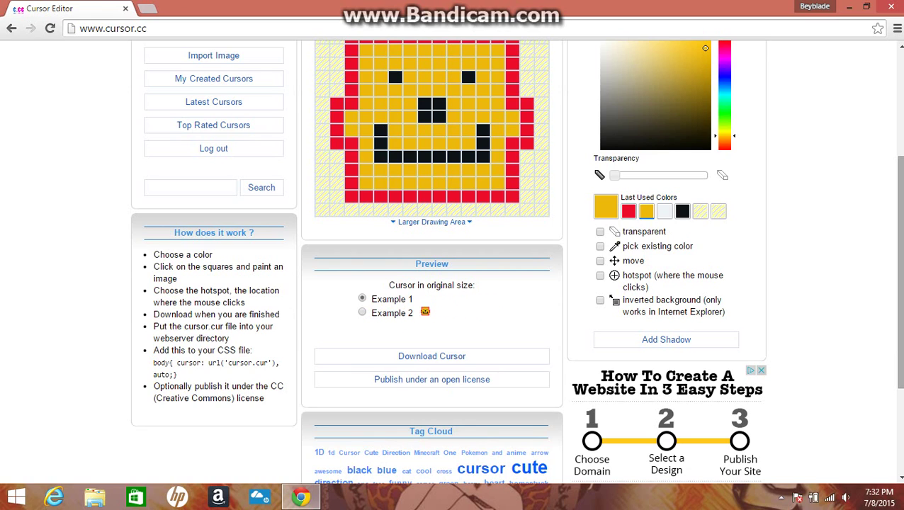
click(362, 313)
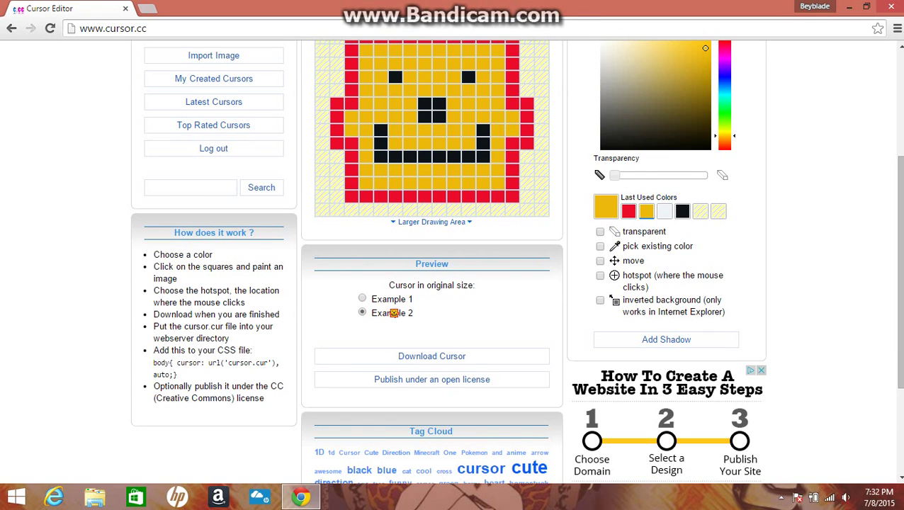
scroll(376, 305, down, 1)
Step: Download the smiley as a .cur file, dismiss the no-program error, and move to Tags
click(363, 233)
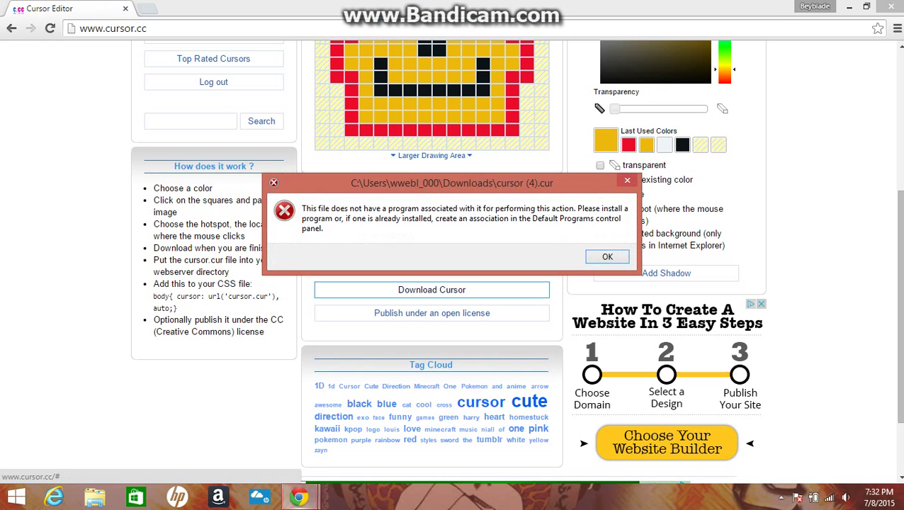
key(Return)
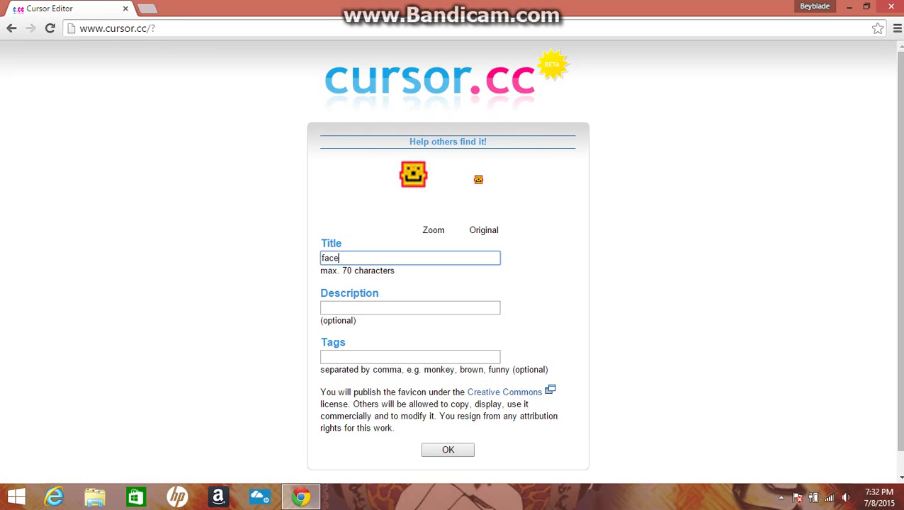
key(Tab)
key(Tab)
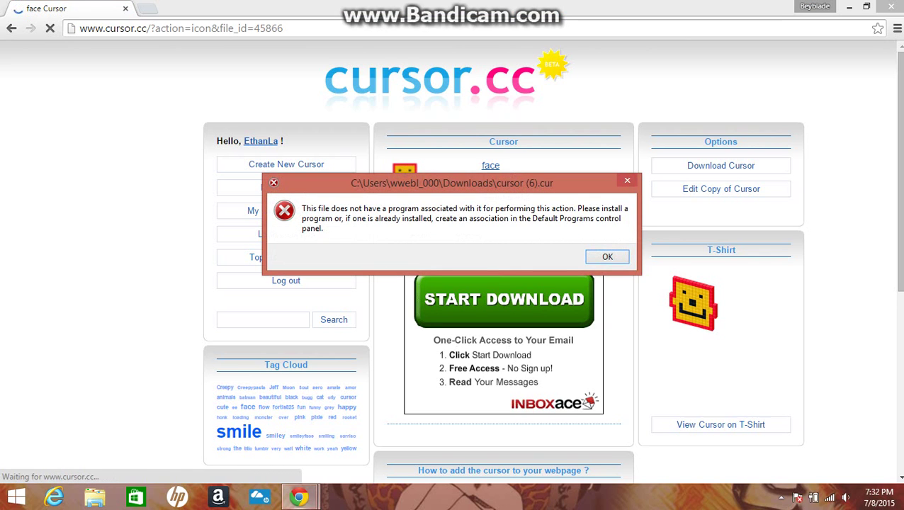
Step: Close the no-associated-program error, glance over the page, and hide Chrome to the desktop
click(608, 256)
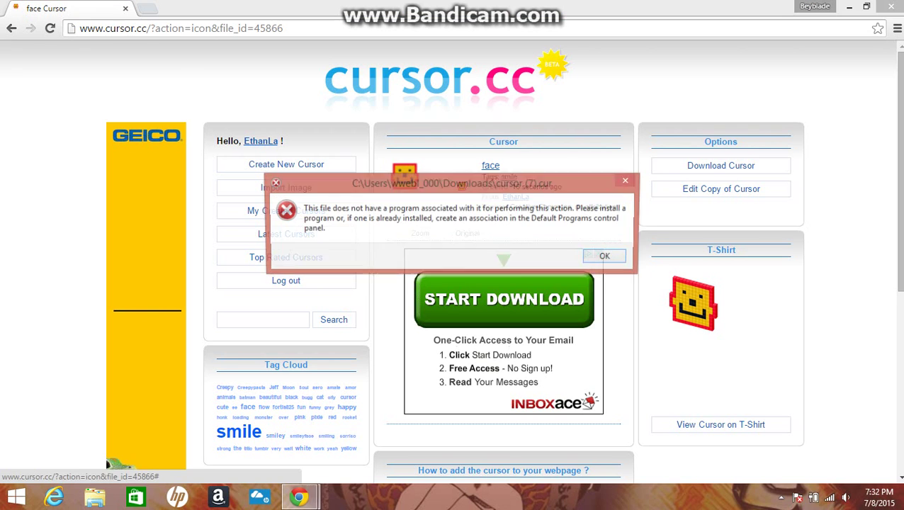
click(608, 256)
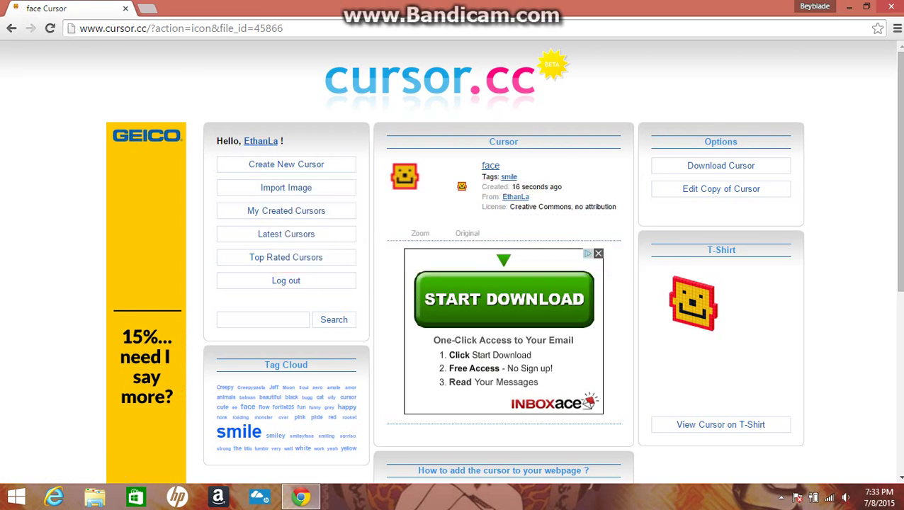
scroll(453, 283, down, 4)
scroll(454, 284, down, 1)
scroll(453, 284, up, 5)
key(super+d)
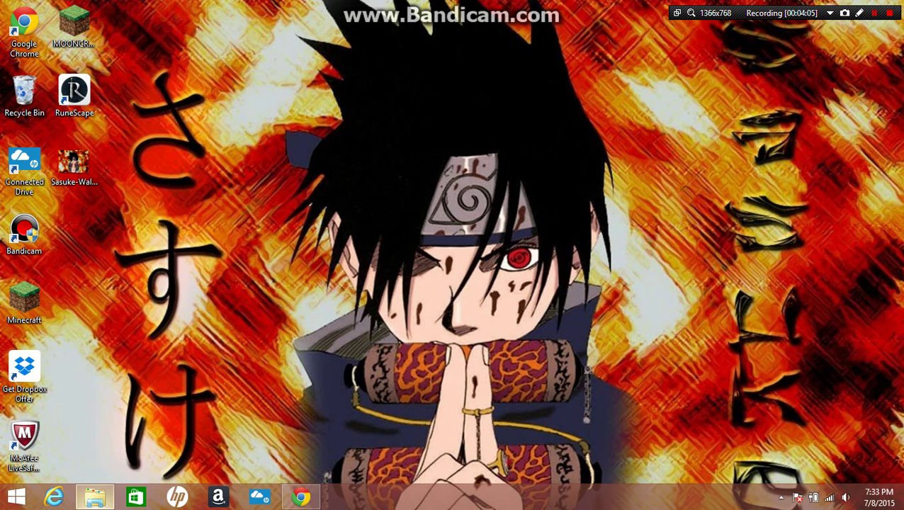
click(95, 497)
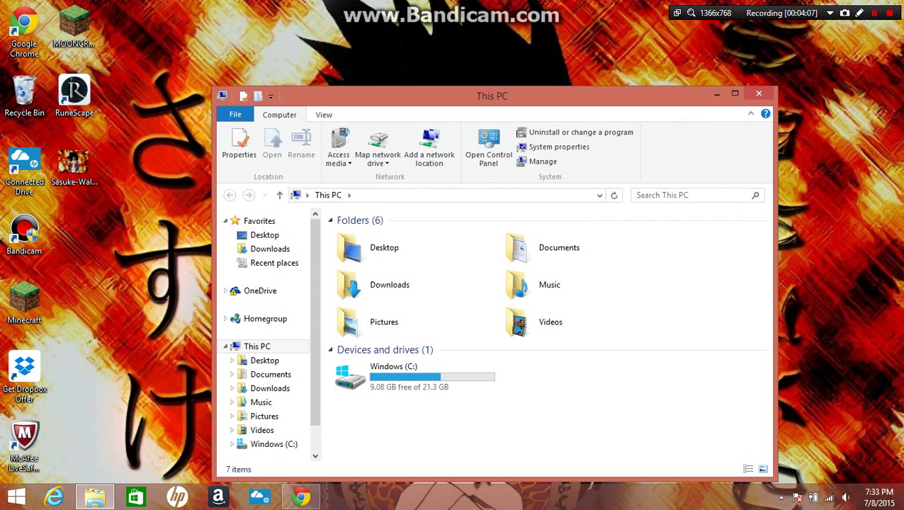
click(397, 284)
double_click(396, 284)
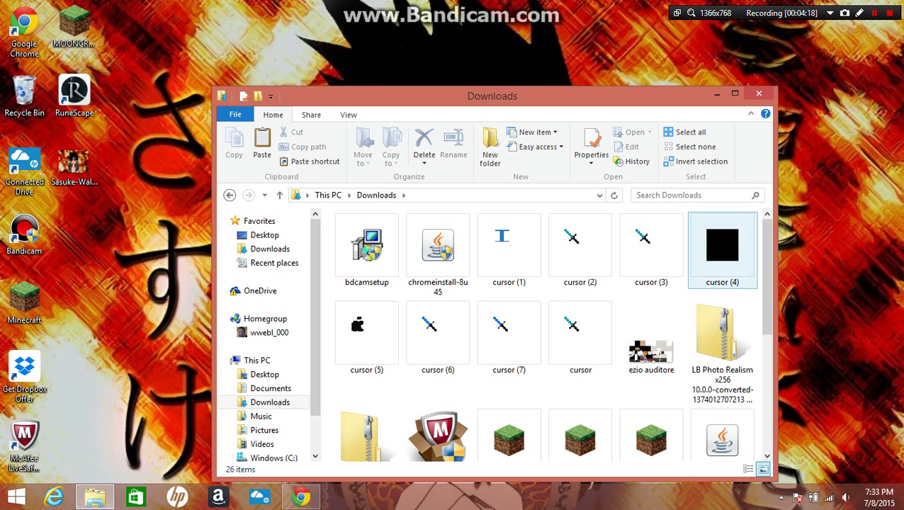
scroll(588, 307, down, 3)
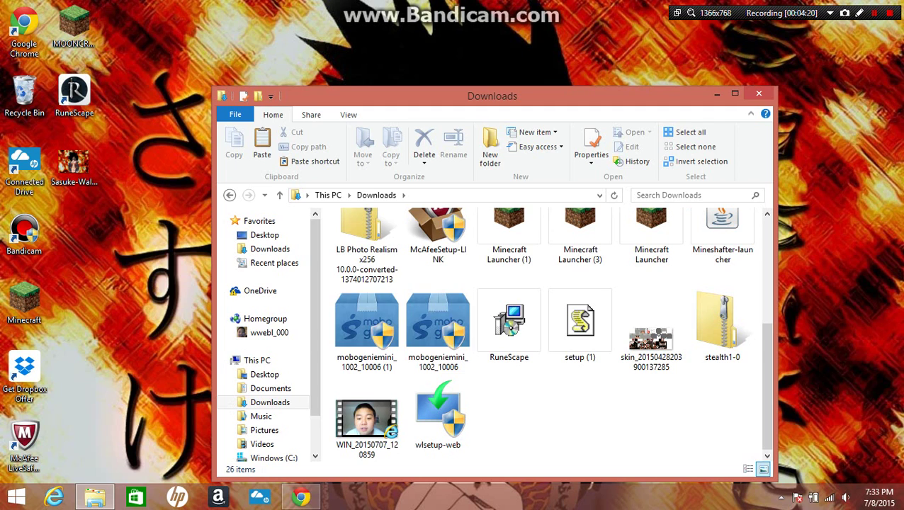
scroll(709, 282, up, 3)
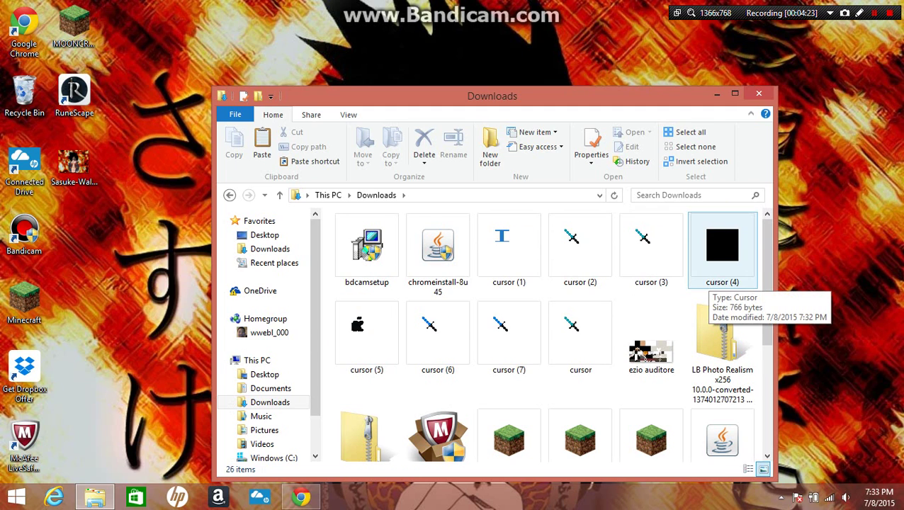
double_click(712, 269)
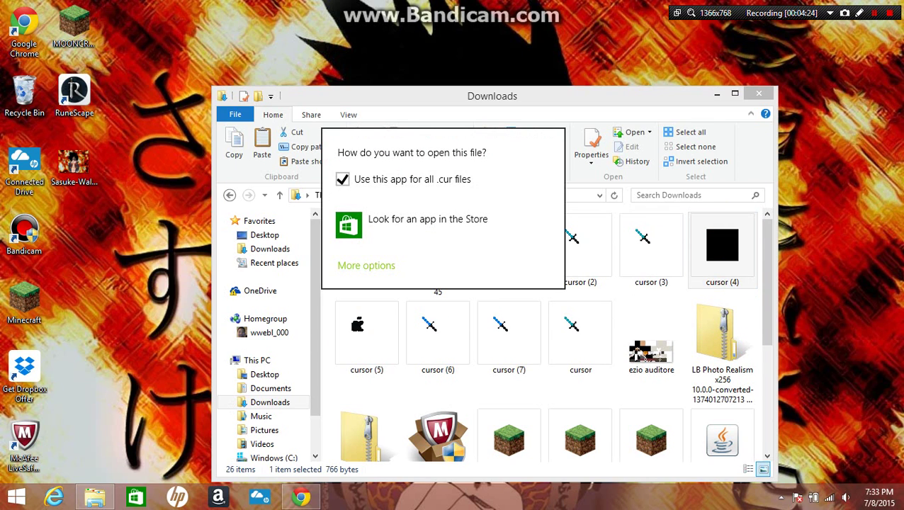
click(722, 248)
mouse_move(722, 248)
mouse_down()
mouse_move(128, 318)
mouse_move(122, 227)
mouse_up()
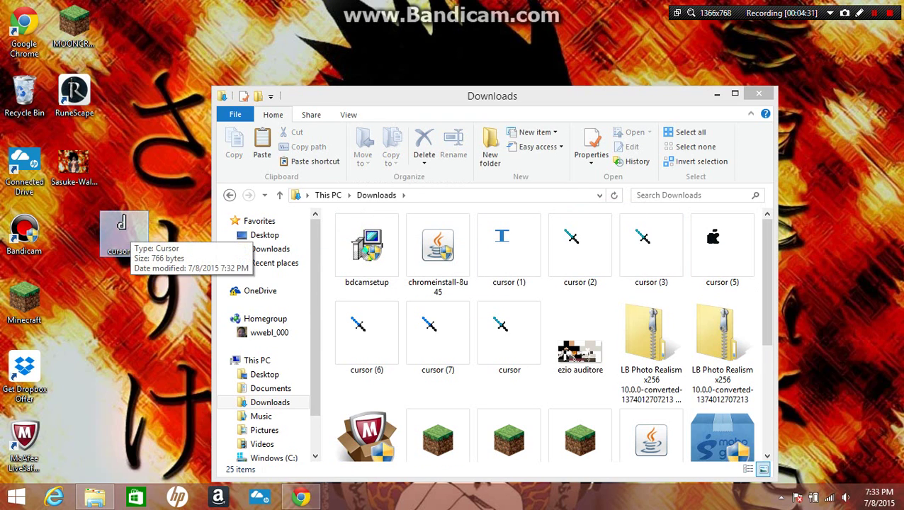
drag(122, 231, 722, 245)
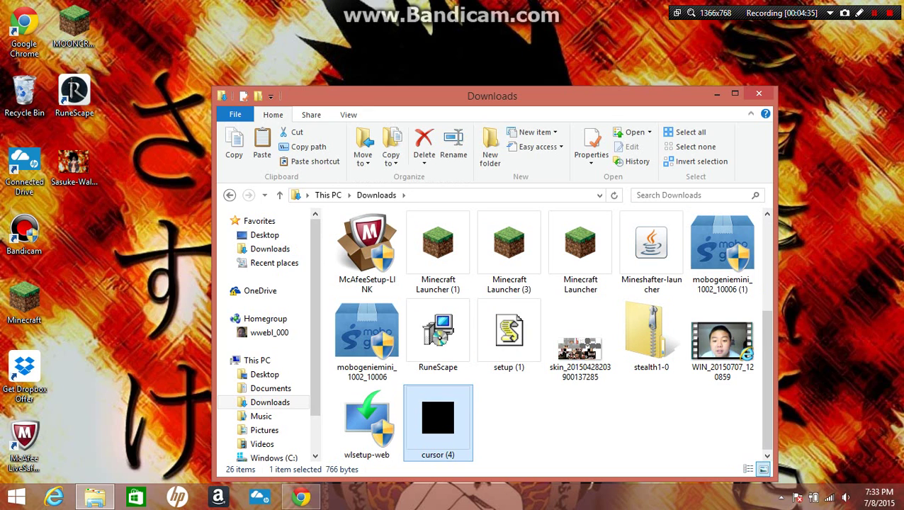
scroll(546, 333, up, 3)
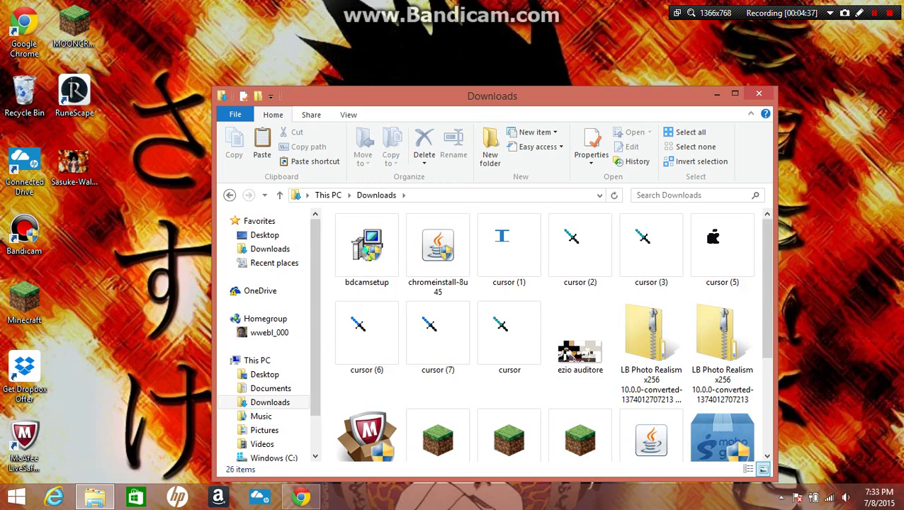
click(717, 94)
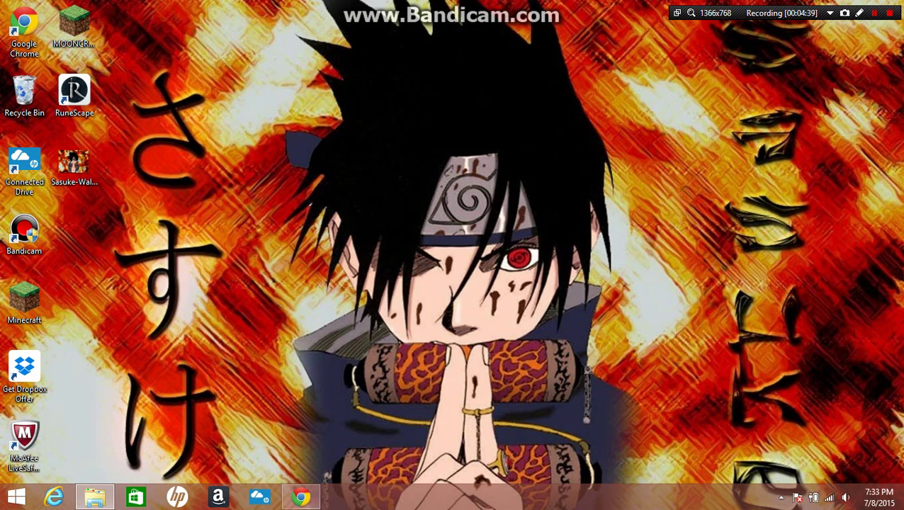
Step: Reload the face page to download cursor (8), then bring back the Downloads folder
click(301, 498)
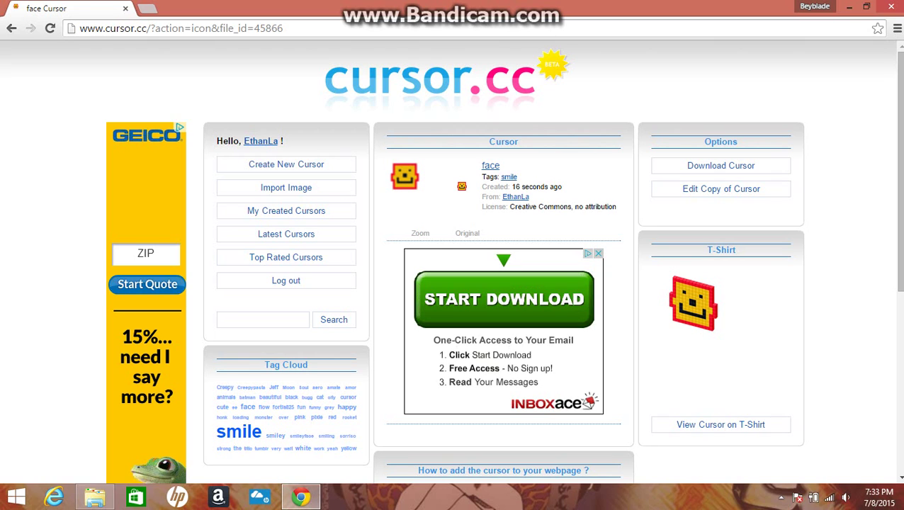
key(F5)
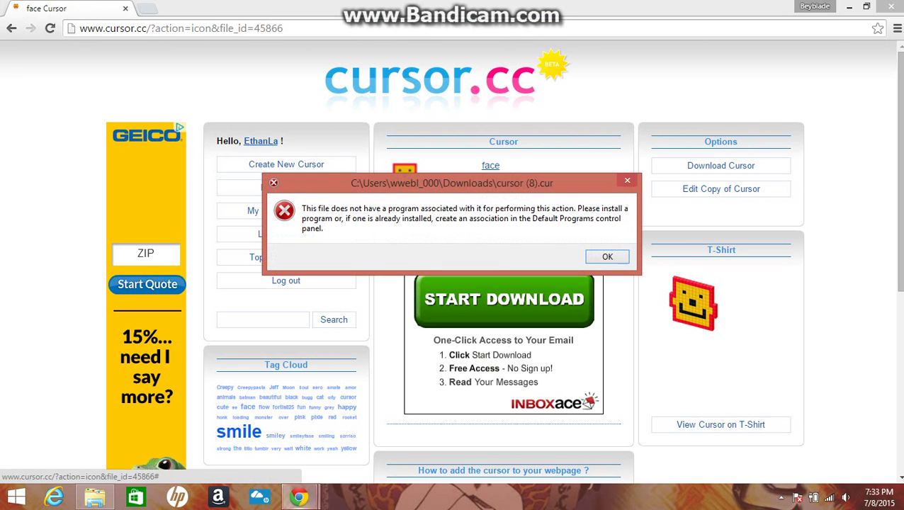
key(Return)
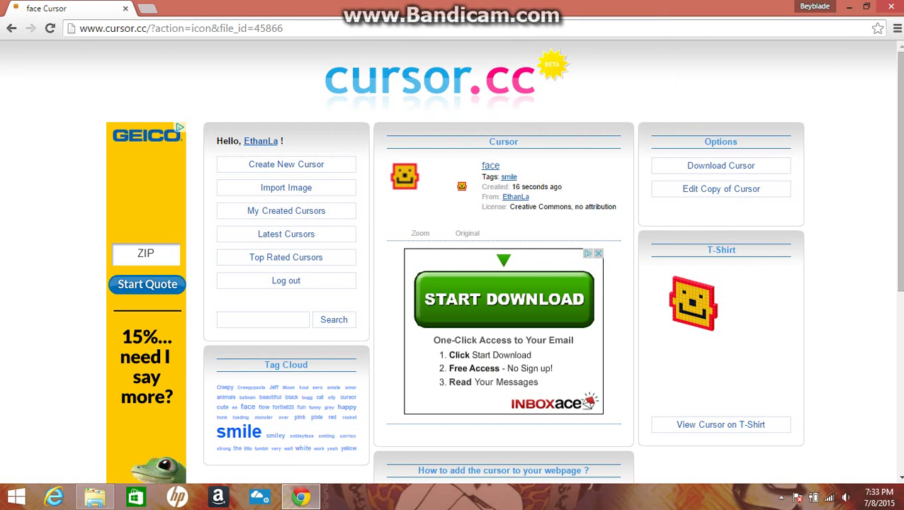
key(super+d)
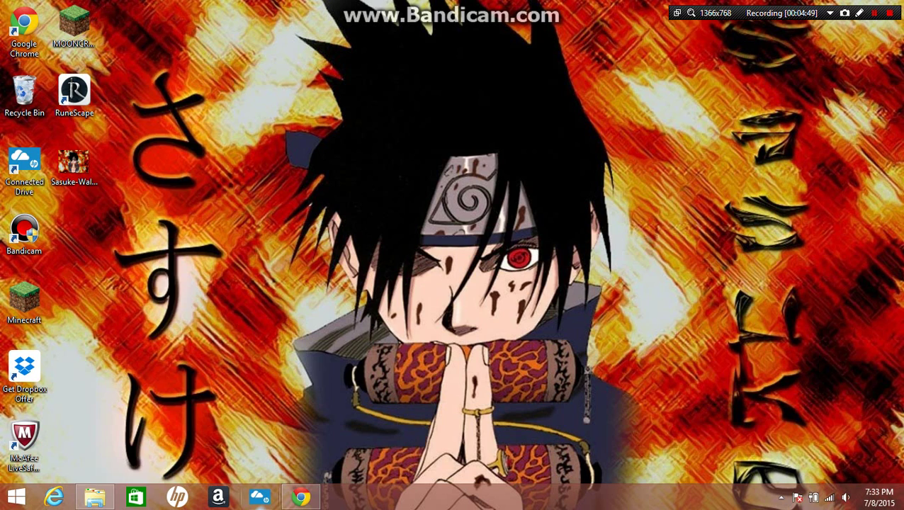
click(95, 498)
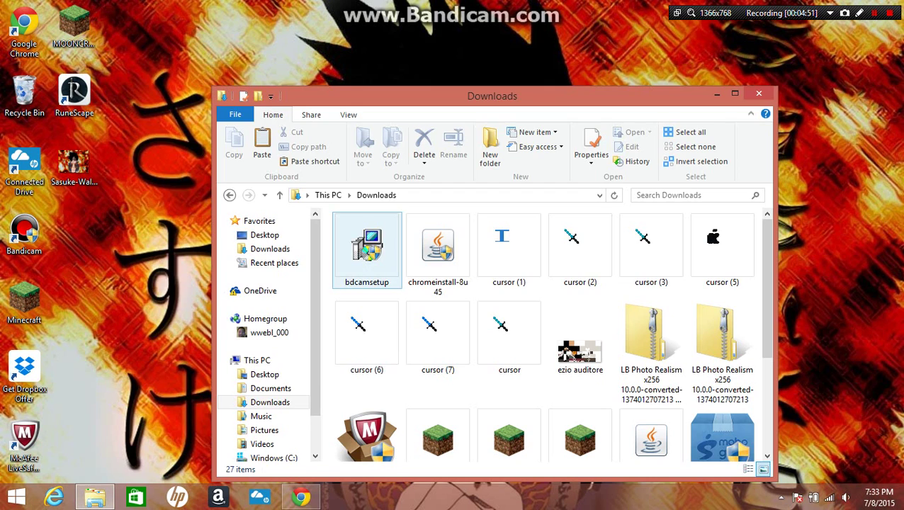
mouse_move(270, 402)
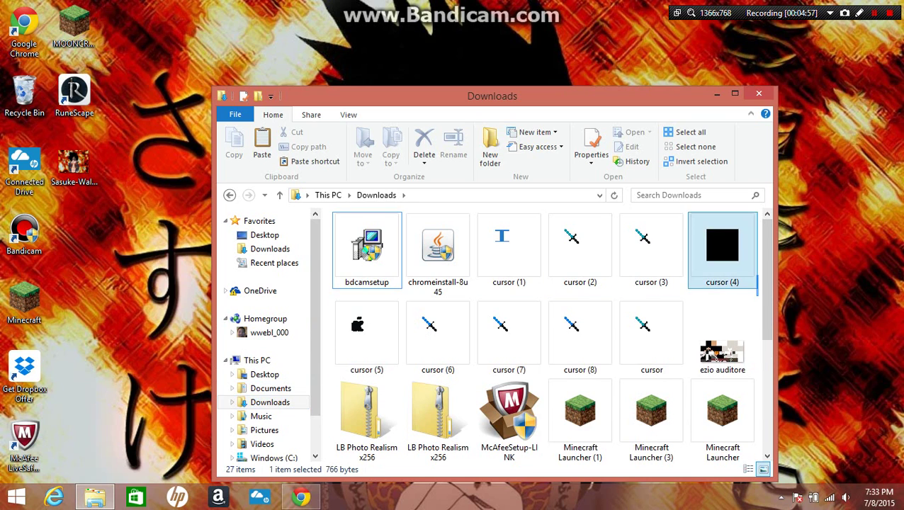
Step: Browse the Downloads list, select cursor (4), and return to the cursor.cc face page
scroll(687, 284, down, 2)
scroll(688, 283, down, 3)
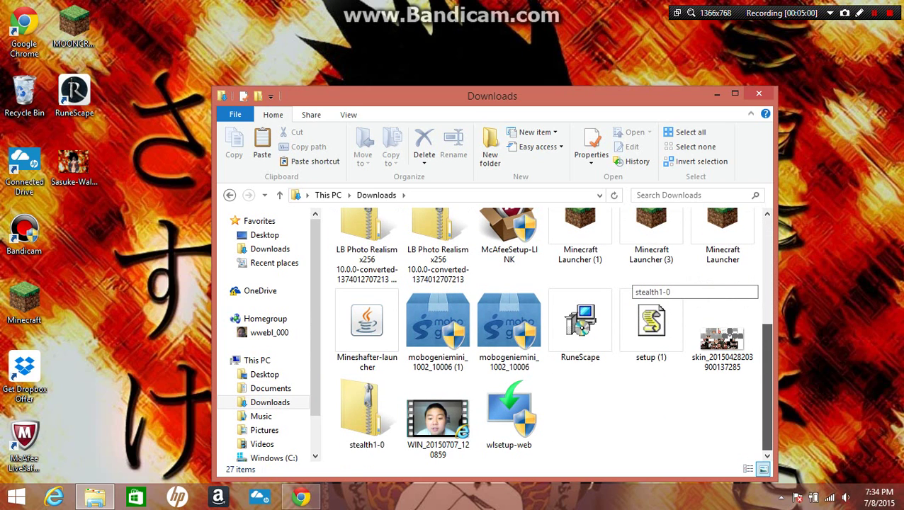
scroll(651, 276, up, 3)
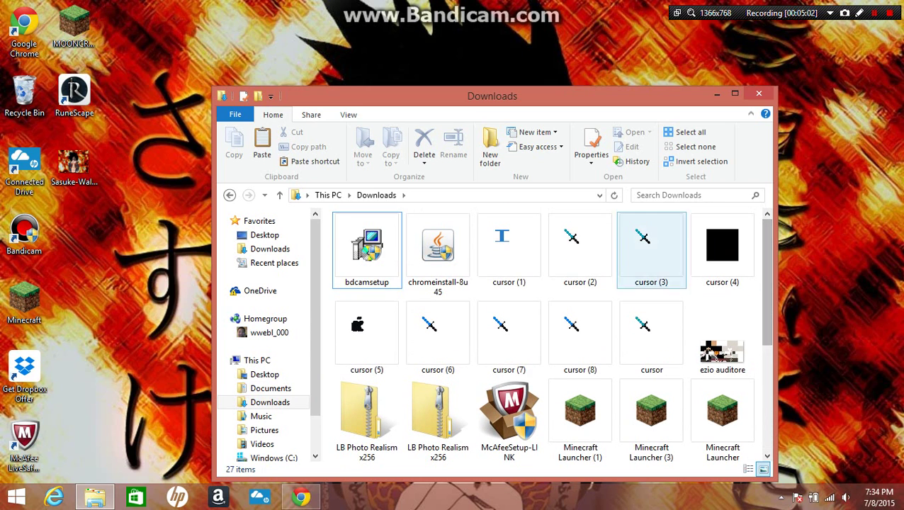
click(722, 248)
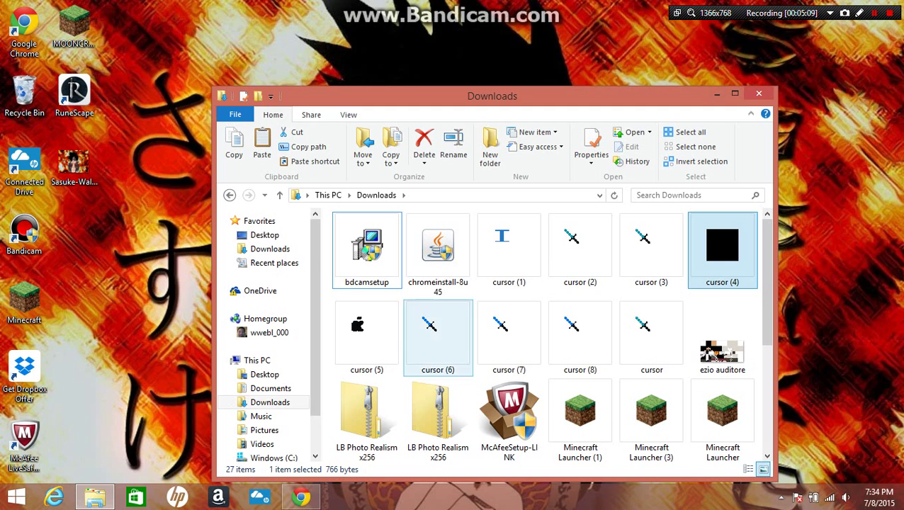
click(301, 498)
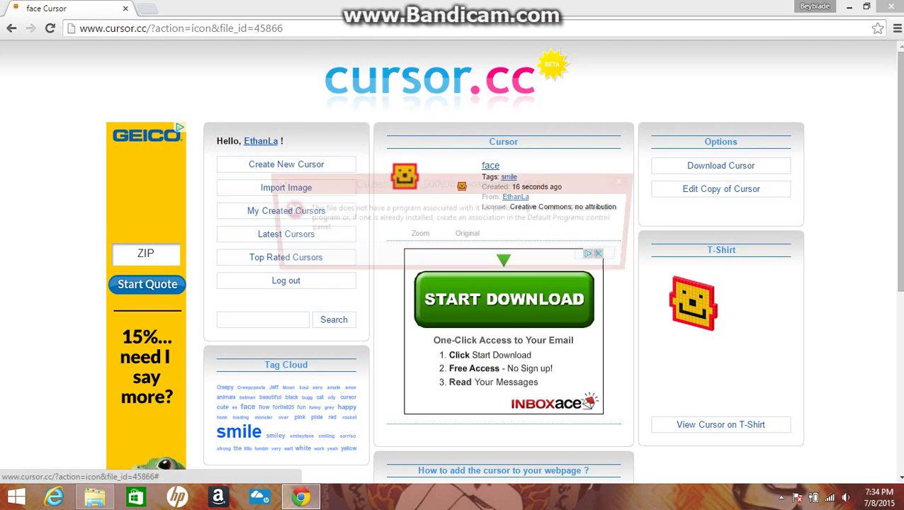
Step: Re-download the face cursor, dismissing errors for cursor (9), (10) and (11), then hide Chrome
key(Return)
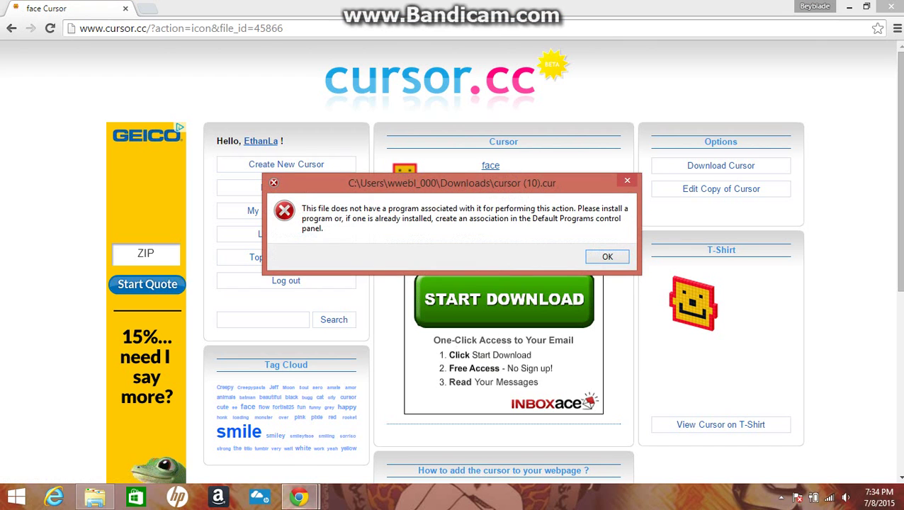
key(Return)
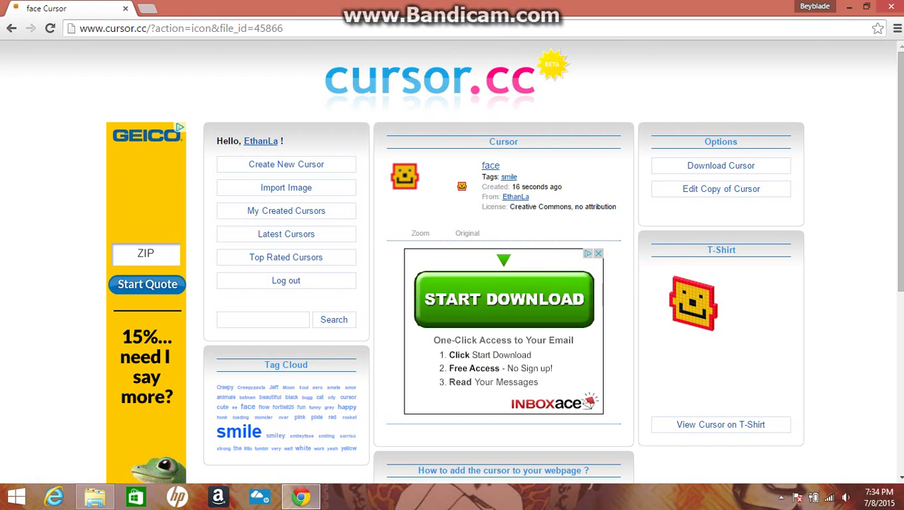
click(462, 186)
click(608, 256)
scroll(454, 255, down, 4)
scroll(453, 256, up, 1)
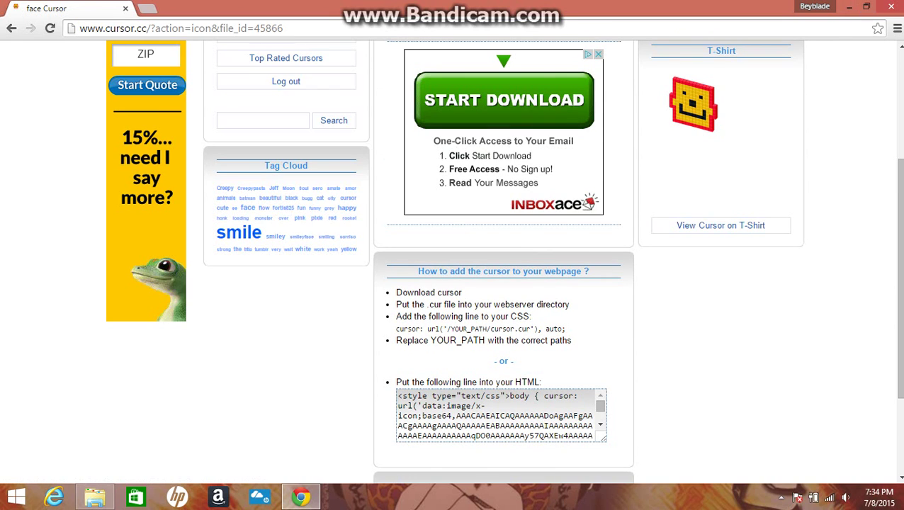
click(850, 6)
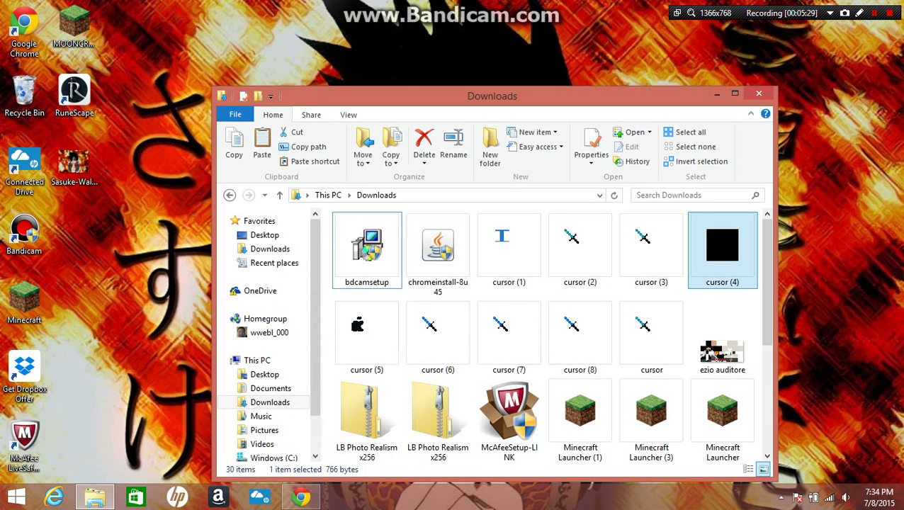
Step: Delete an old cursor file, cursor (3) and cursor (7) from Downloads
scroll(722, 255, down, 3)
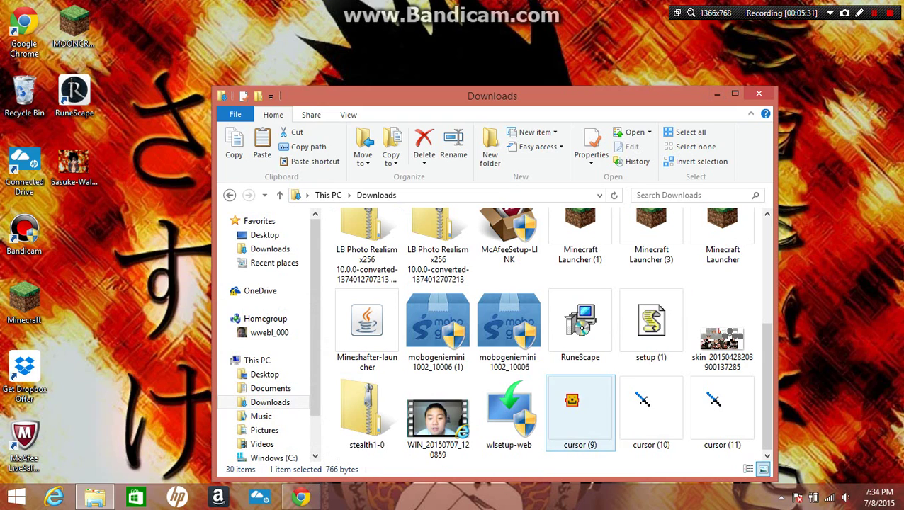
scroll(652, 414, up, 3)
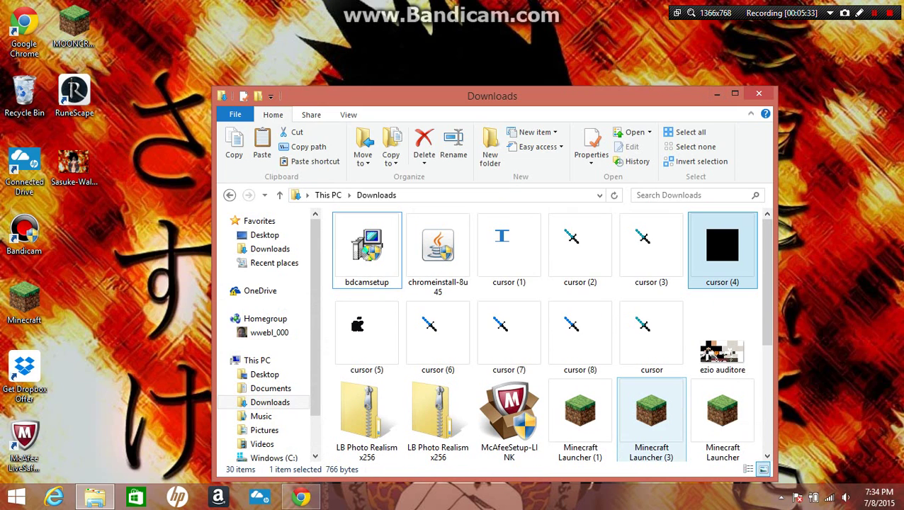
right_click(591, 254)
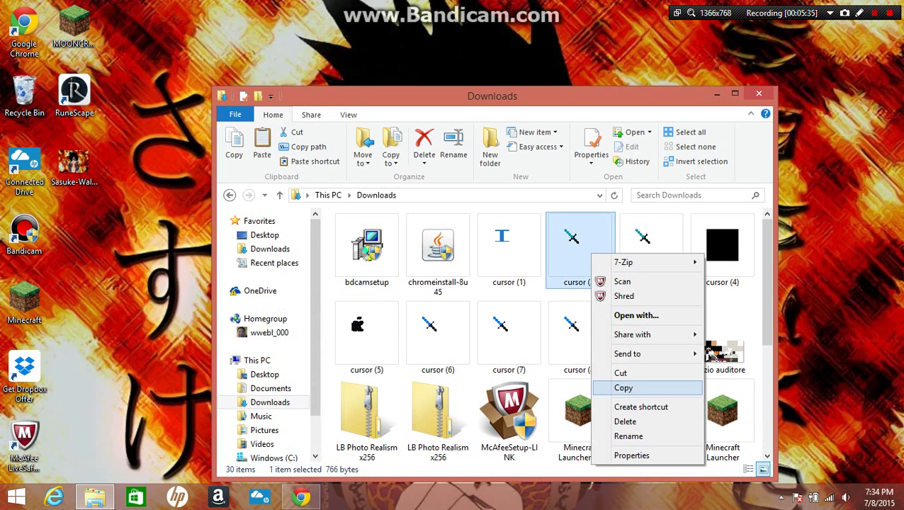
click(625, 422)
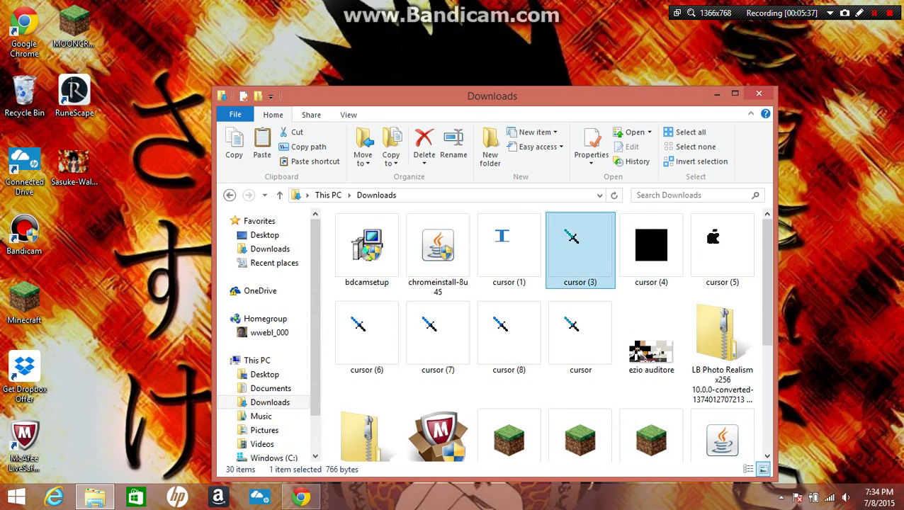
right_click(590, 267)
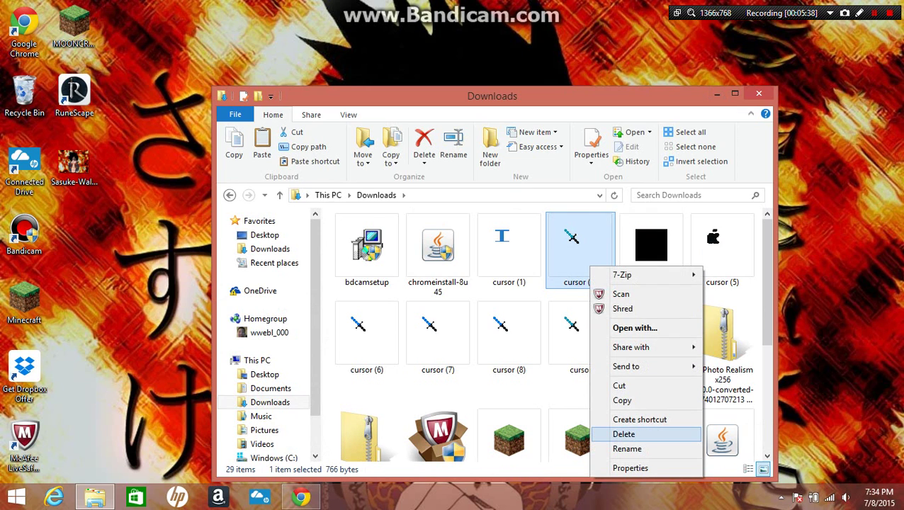
click(624, 433)
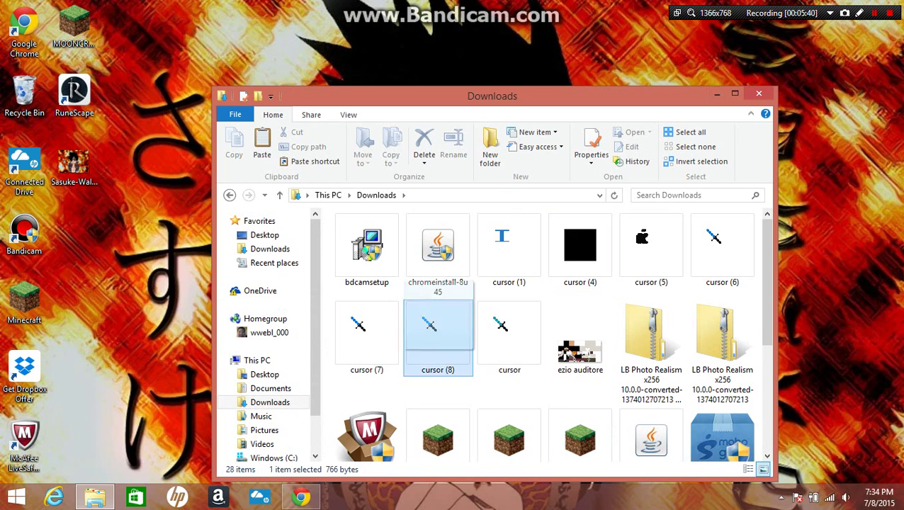
drag(505, 329, 439, 343)
click(473, 399)
click(360, 325)
right_click(360, 326)
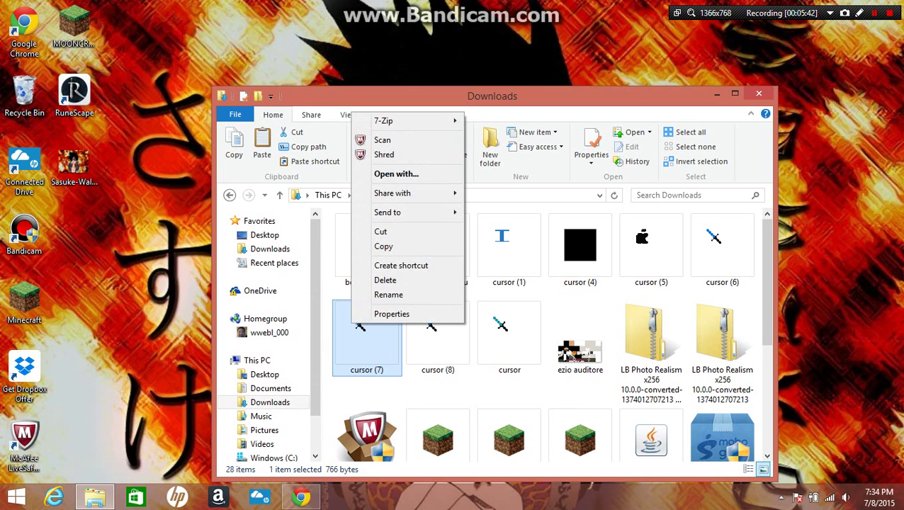
click(386, 280)
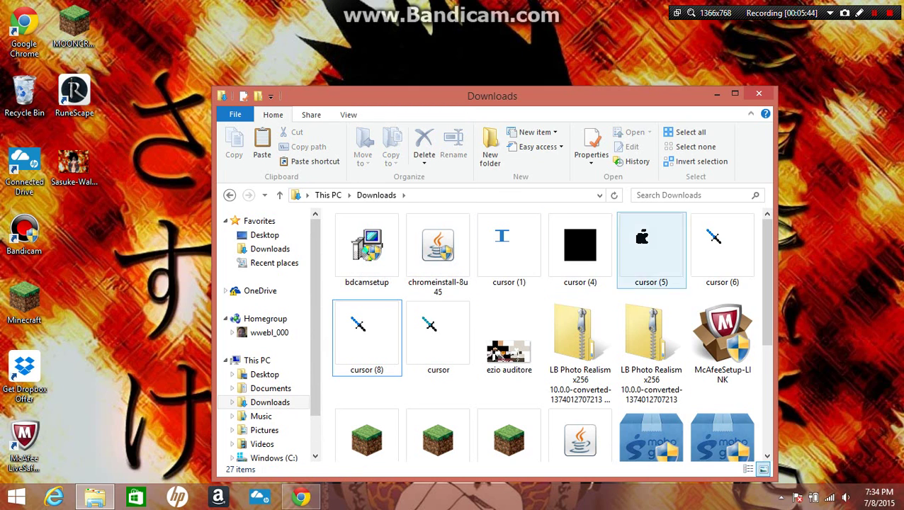
Step: Delete cursor (1) and one LB Photo Realism archive, then open cursor (10)'s options
right_click(507, 253)
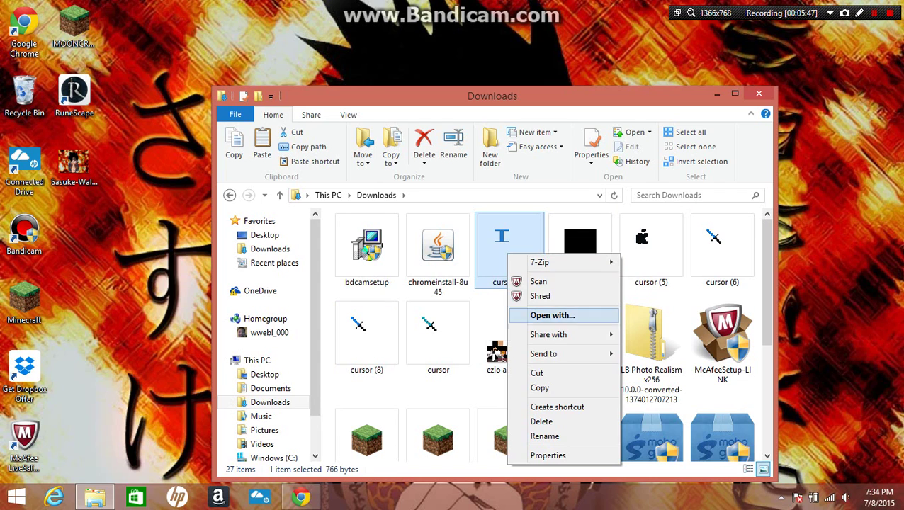
click(542, 422)
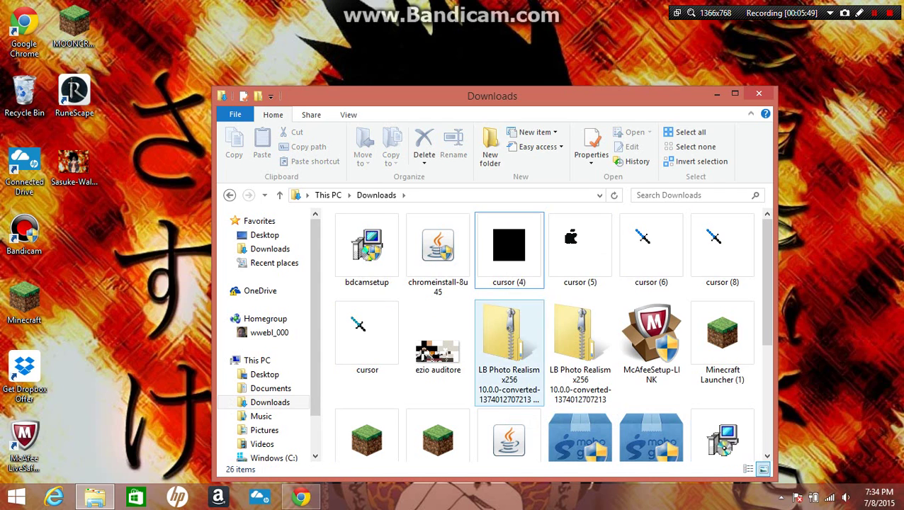
scroll(546, 333, down, 5)
scroll(509, 340, up, 3)
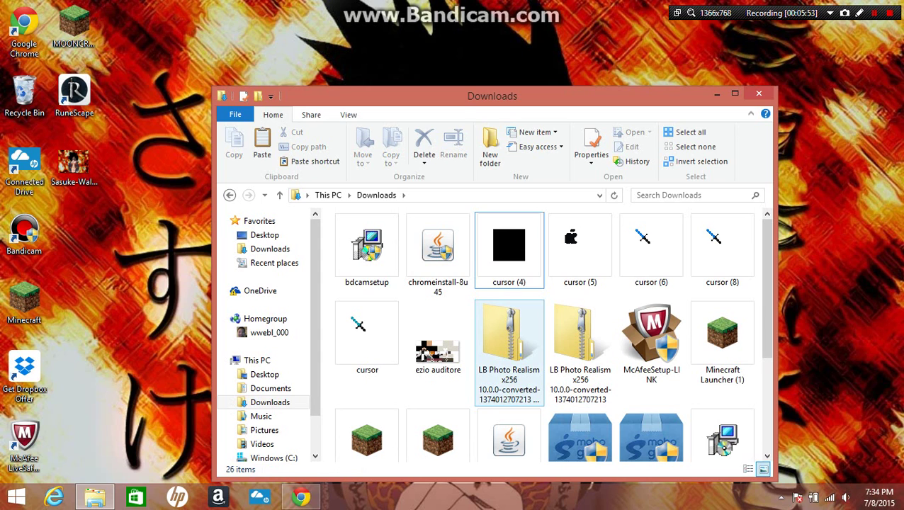
right_click(521, 397)
click(553, 312)
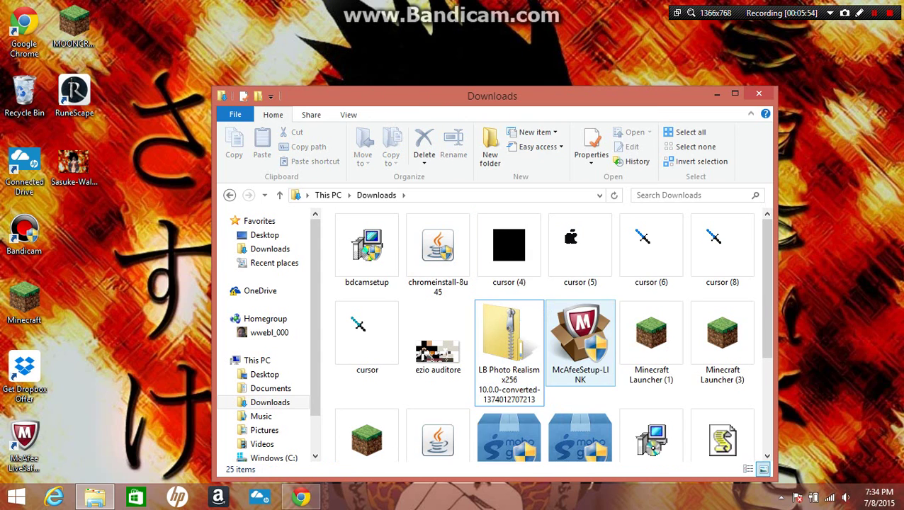
scroll(719, 333, down, 3)
click(719, 333)
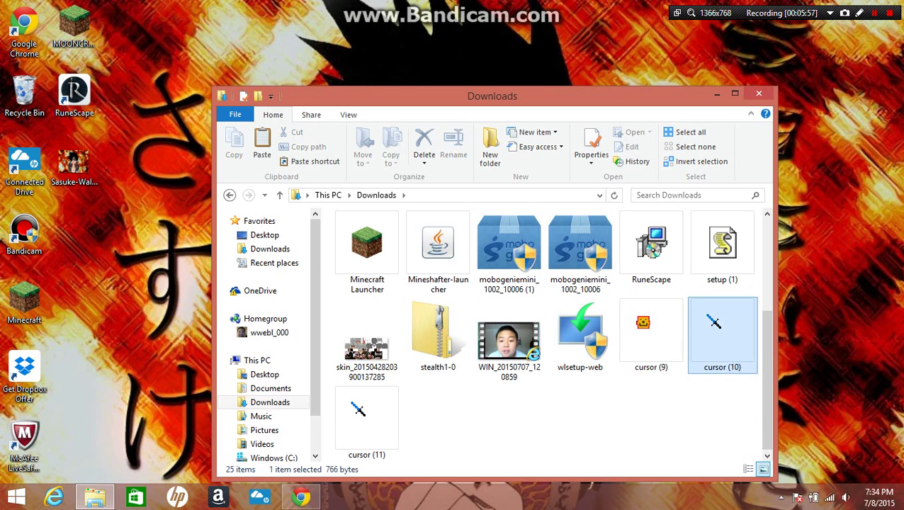
right_click(726, 352)
Step: Delete cursor (10) and move cursor (9) from Downloads onto the desktop
click(751, 310)
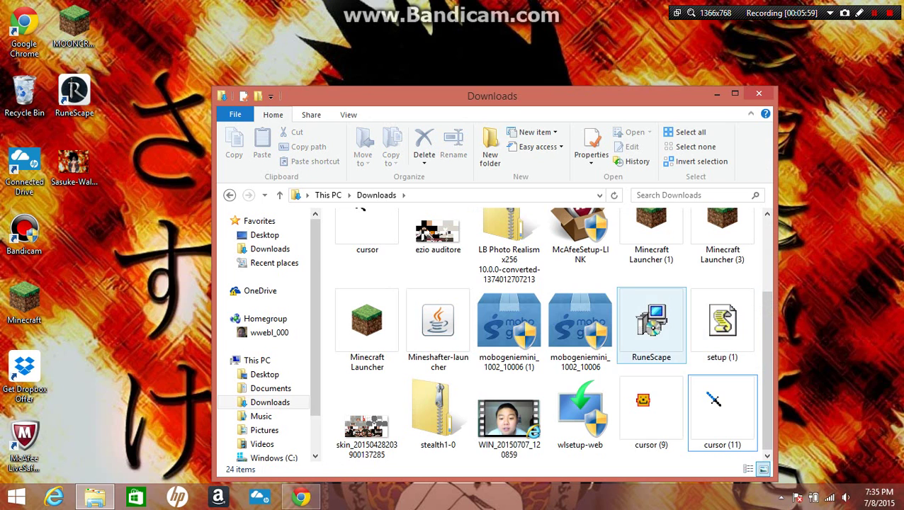
mouse_move(651, 411)
mouse_down()
mouse_move(139, 325)
mouse_move(135, 315)
mouse_up()
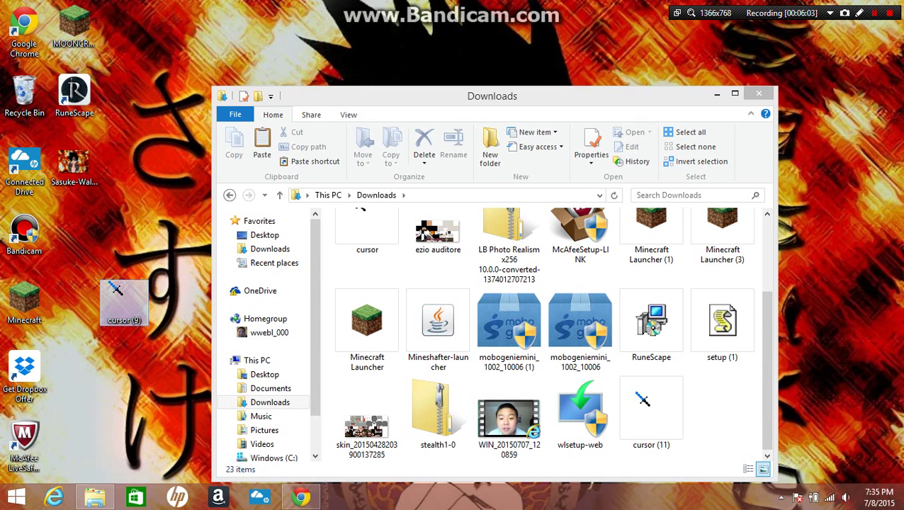
mouse_move(135, 315)
mouse_down()
mouse_move(719, 407)
mouse_move(117, 223)
mouse_up()
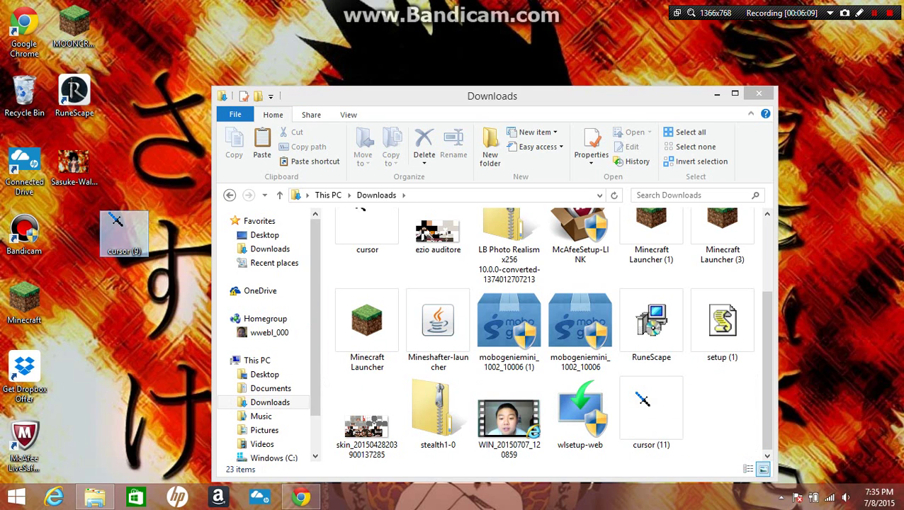
mouse_move(117, 223)
mouse_down()
mouse_move(67, 223)
mouse_move(251, 244)
mouse_move(726, 407)
mouse_move(124, 270)
mouse_up()
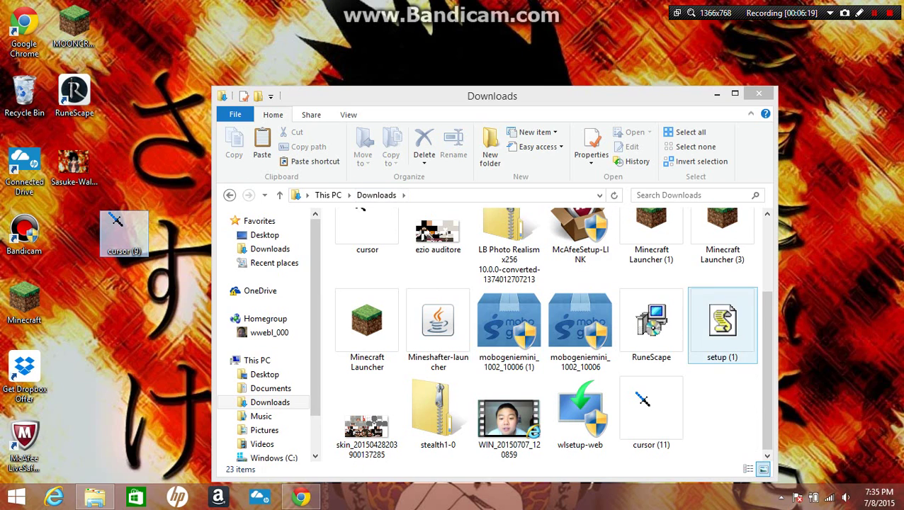
Step: Copy the desktop cursor (9) file to the clipboard
drag(716, 418, 637, 219)
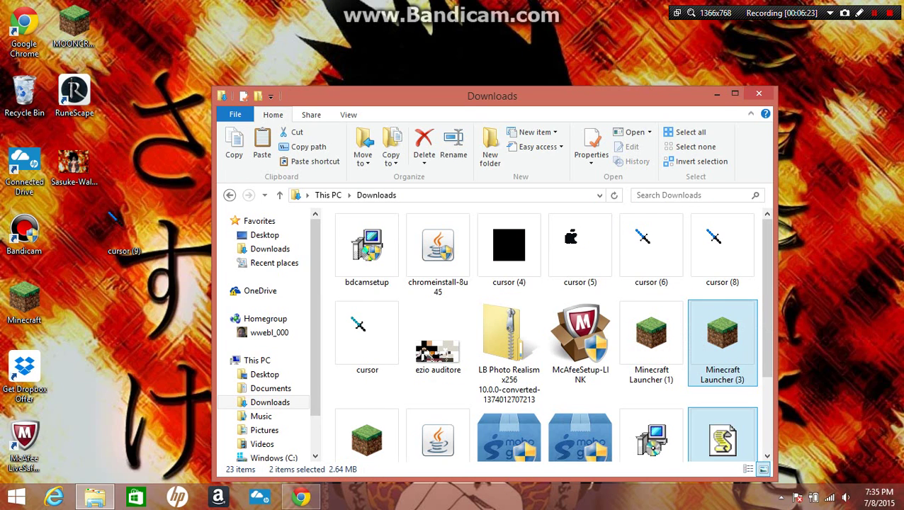
click(117, 223)
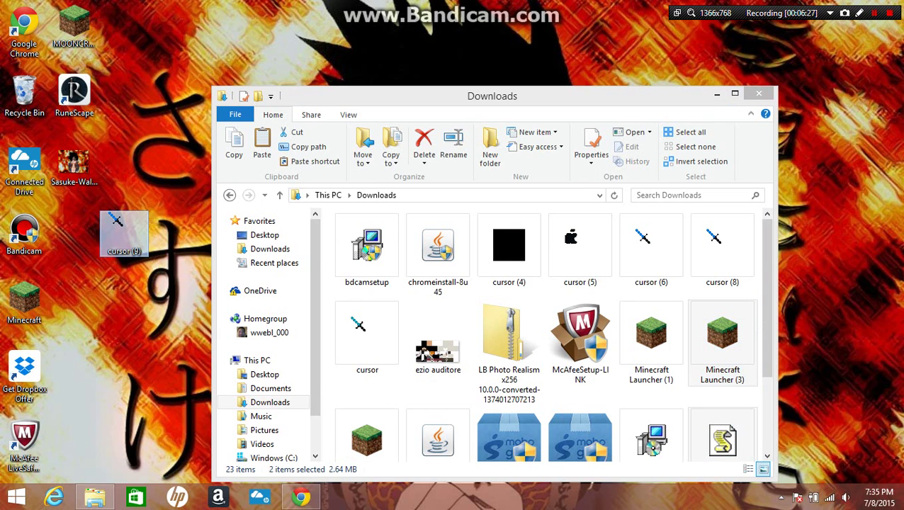
right_click(117, 239)
click(150, 372)
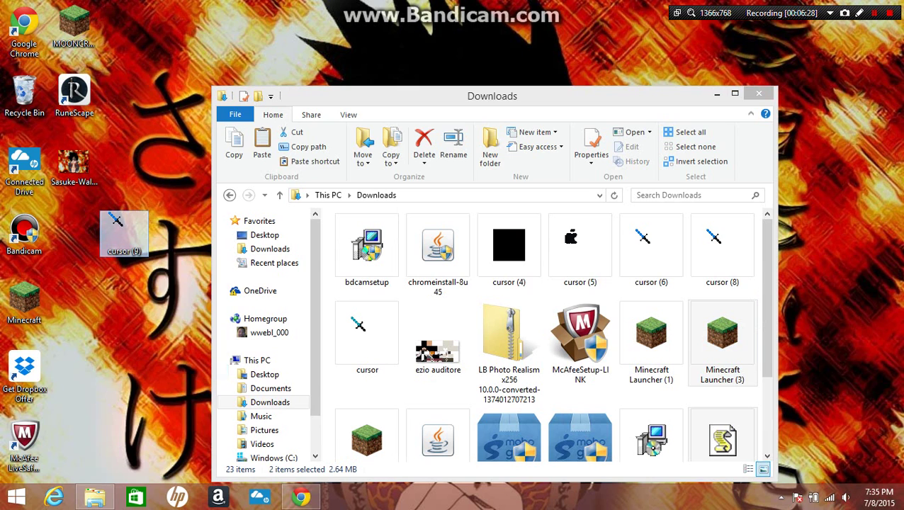
Step: Navigate File Explorer to the C:\Windows\Cursors folder
click(264, 374)
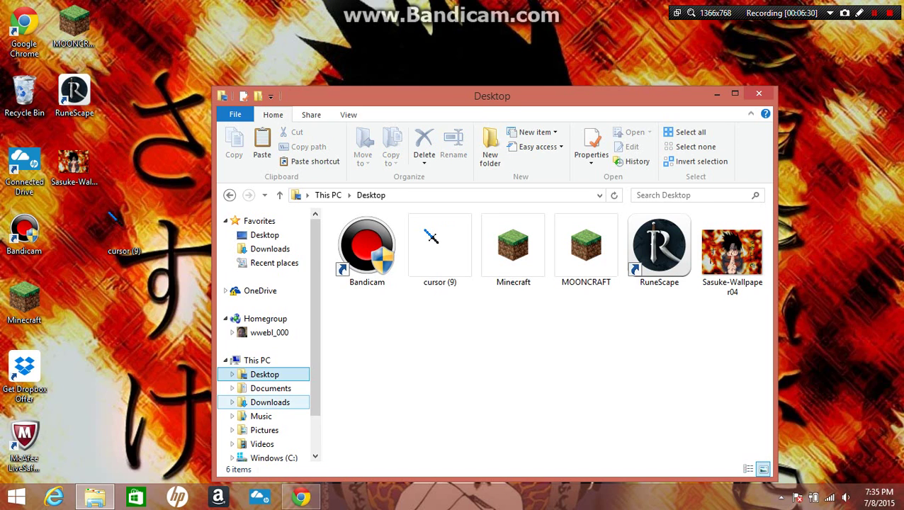
click(273, 457)
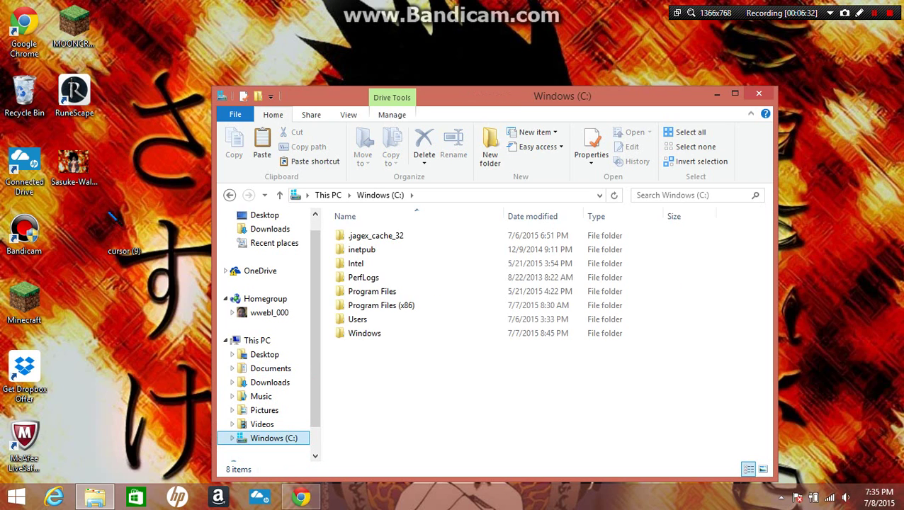
click(372, 291)
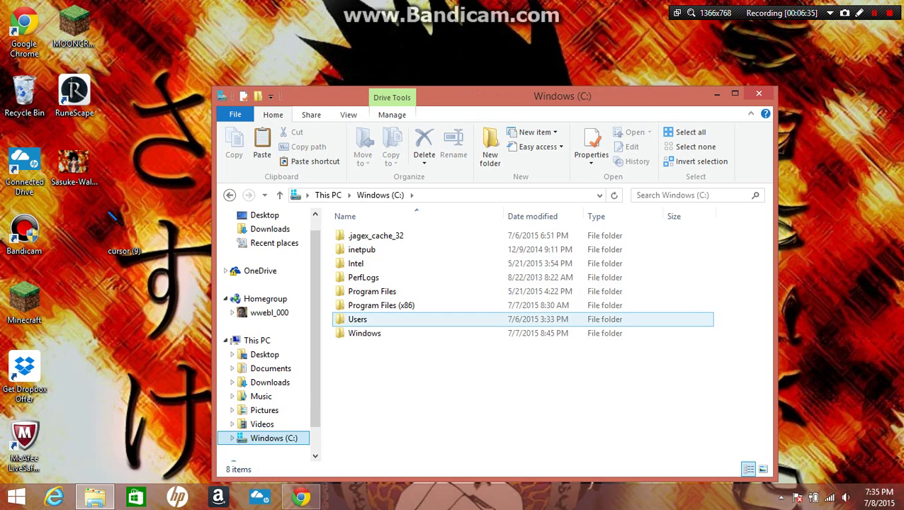
click(365, 333)
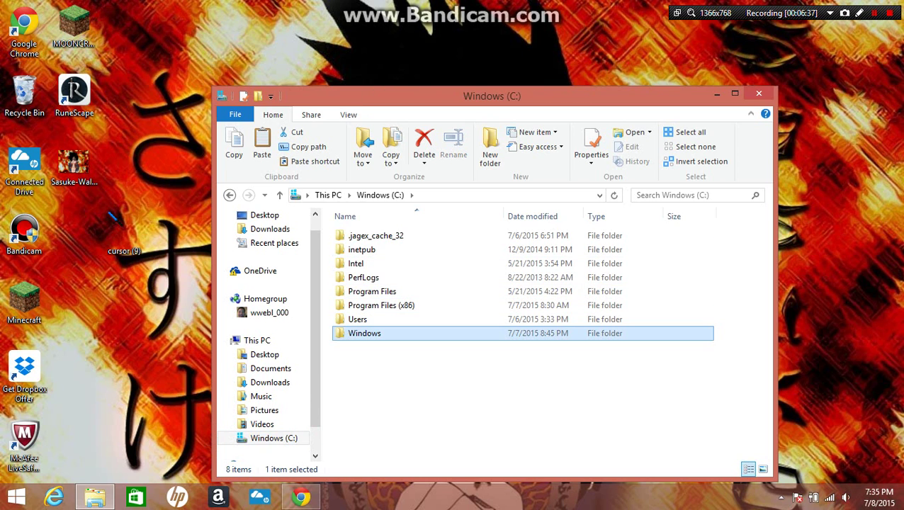
double_click(364, 333)
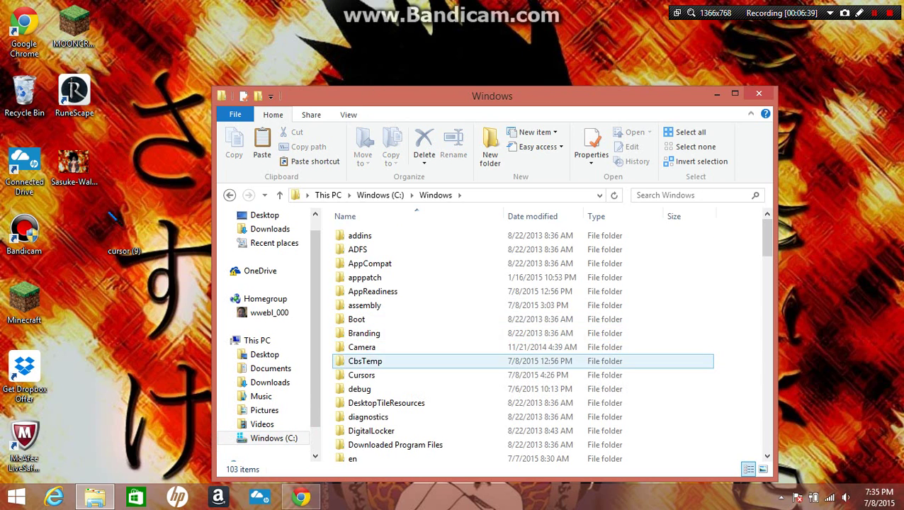
double_click(361, 375)
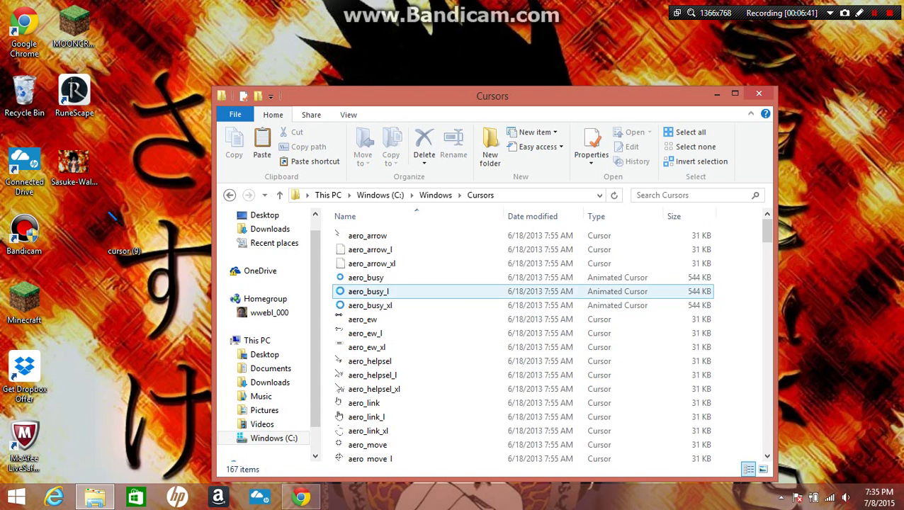
Step: Paste cursor (9).cur into Cursors, replacing the existing file of the same name
right_click(728, 279)
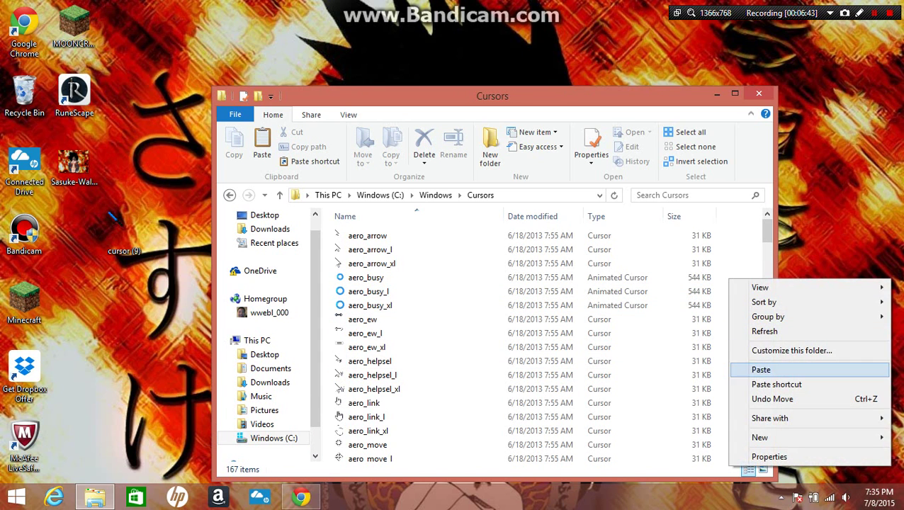
click(761, 370)
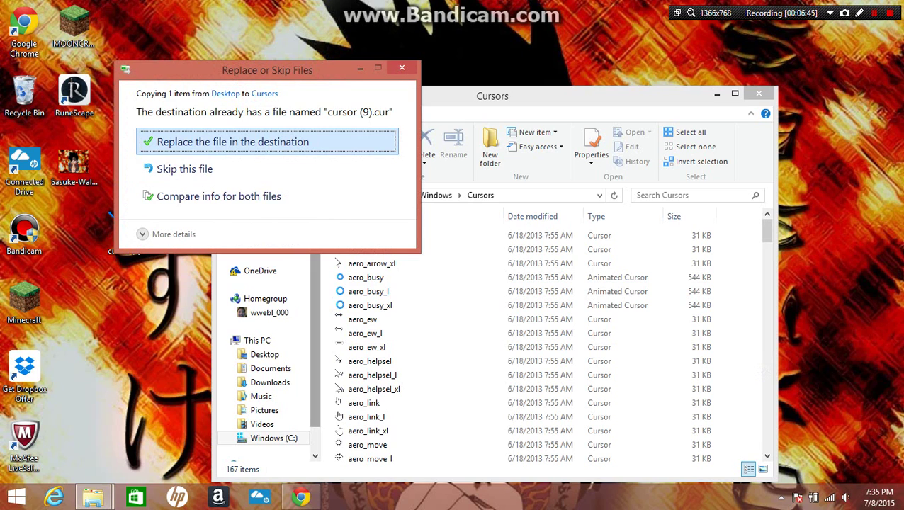
click(234, 141)
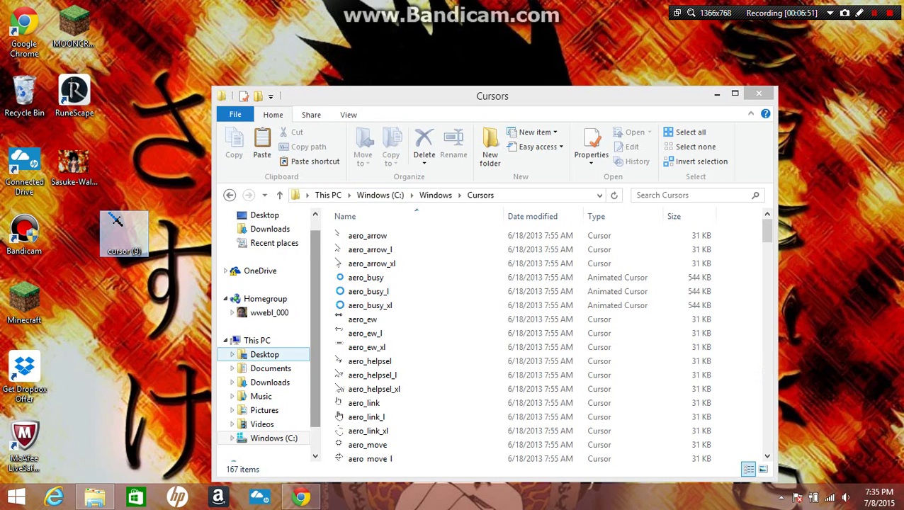
Step: Delete cursor (9) from the Desktop folder in File Explorer
click(264, 355)
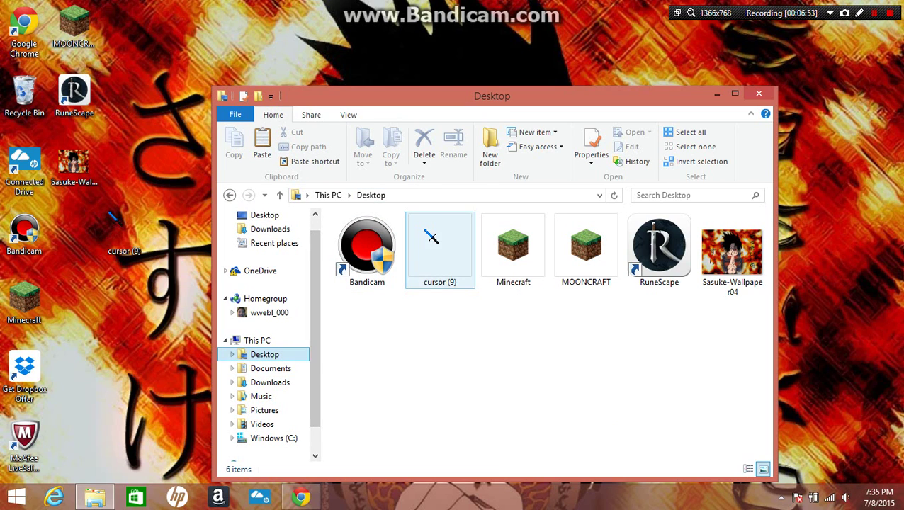
click(451, 272)
right_click(450, 272)
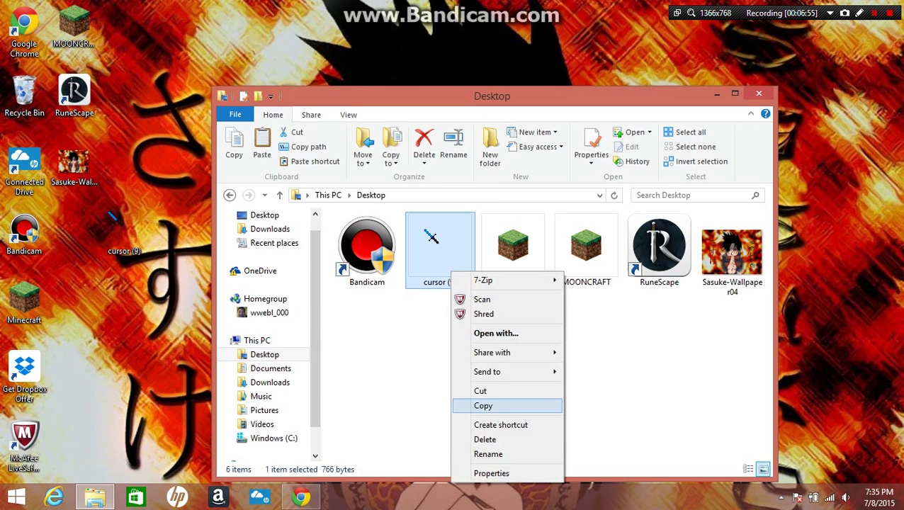
click(485, 440)
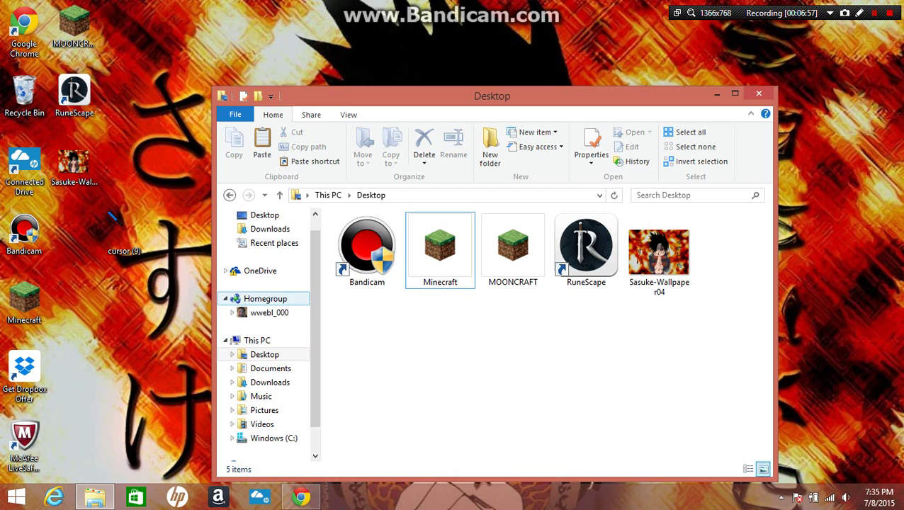
Step: Open Downloads and retry deleting the leftover cursor (9) icon from the desktop
click(269, 369)
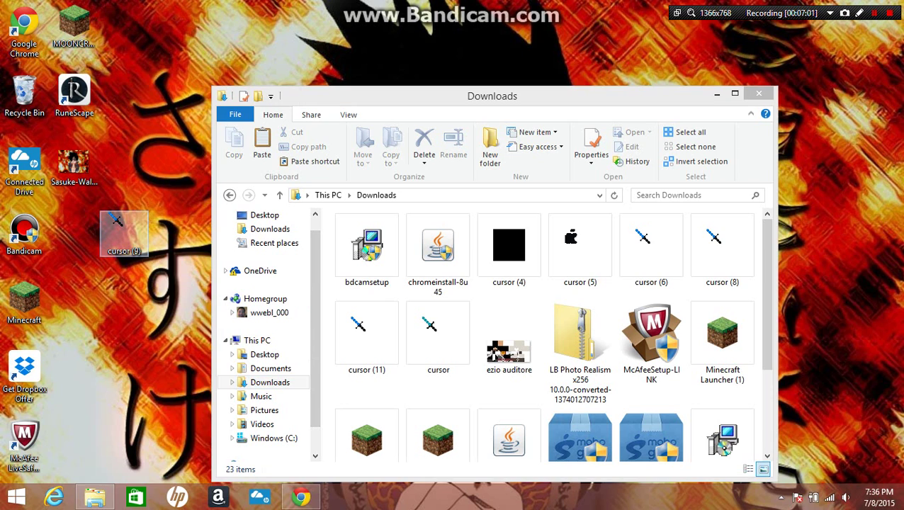
right_click(117, 243)
click(150, 359)
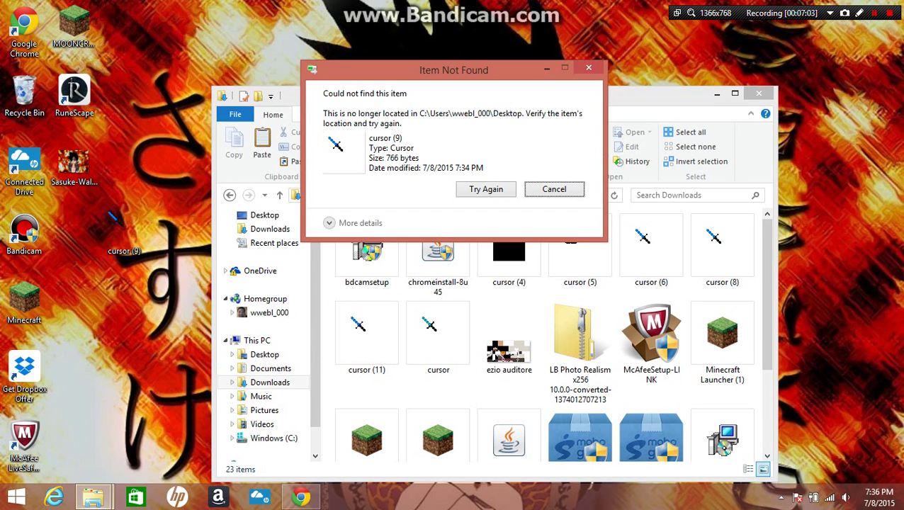
key(Return)
key(Return)
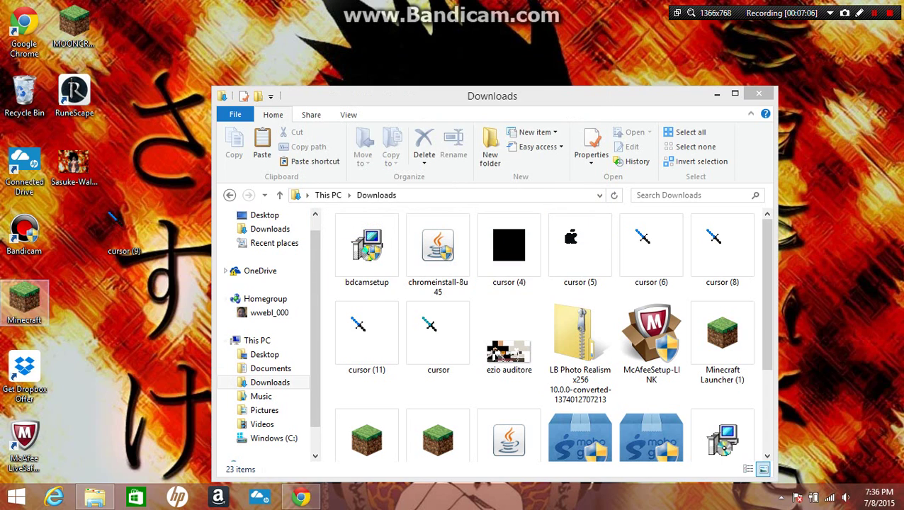
Step: Drag cursor (9) onto OneDrive, cancel the compression, and move the icon lower
drag(117, 227, 723, 337)
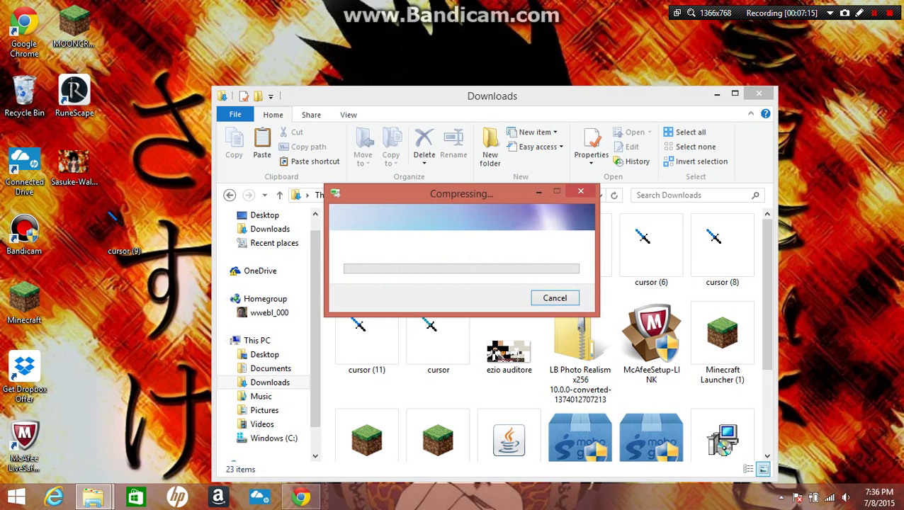
key(Escape)
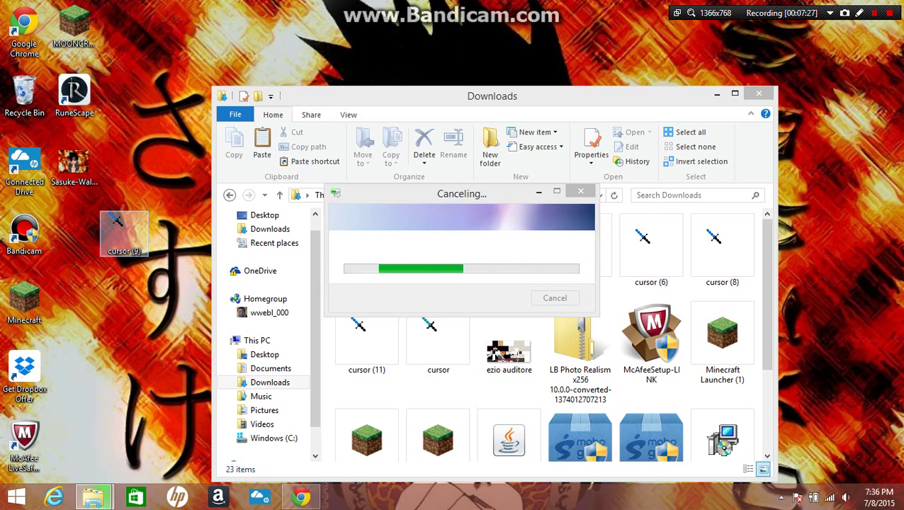
drag(121, 230, 120, 301)
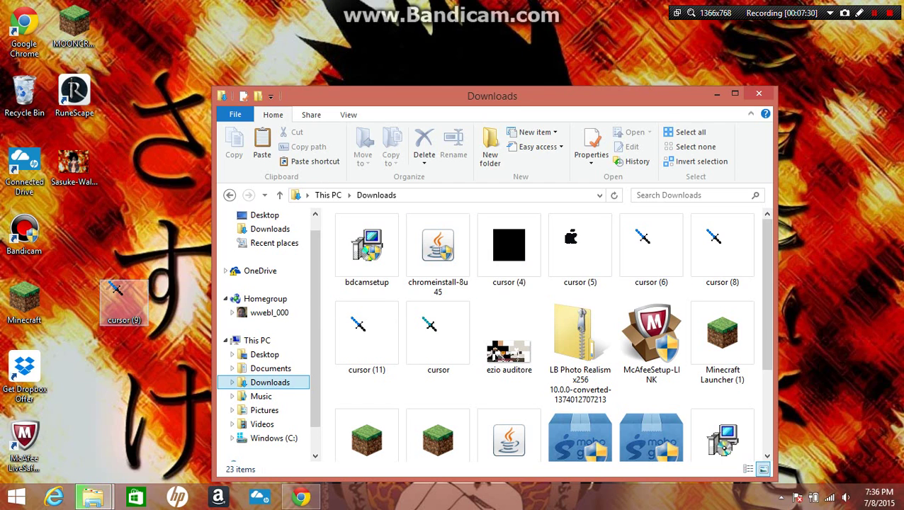
Step: Drag the desktop cursor (9) into Downloads, dismiss the missing-item warning, and reposition the icon
scroll(580, 252, down, 1)
scroll(651, 252, up, 2)
scroll(551, 333, down, 2)
click(124, 301)
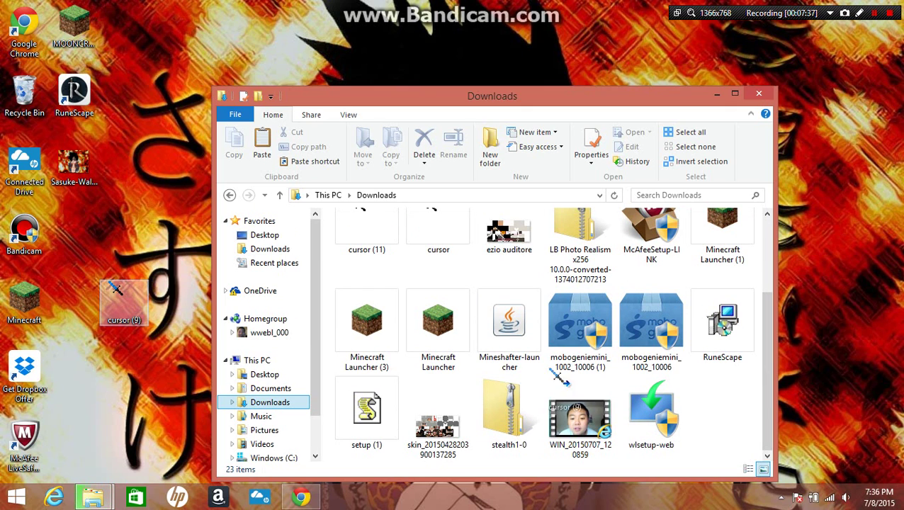
drag(124, 301, 712, 424)
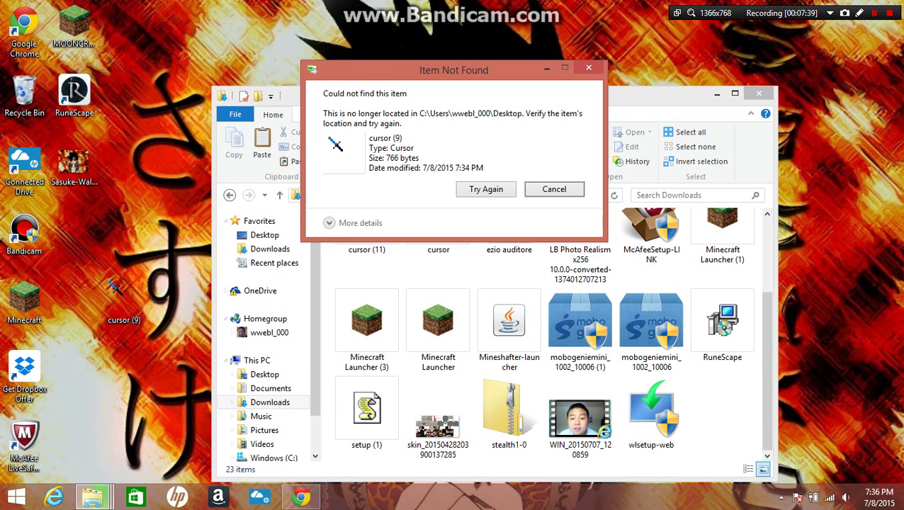
click(554, 190)
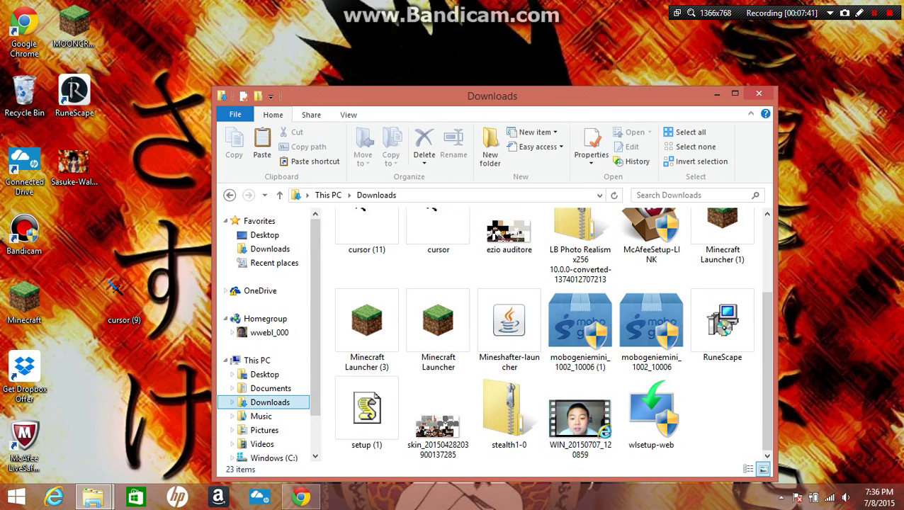
mouse_move(115, 289)
mouse_down()
mouse_move(90, 243)
mouse_move(75, 233)
mouse_up()
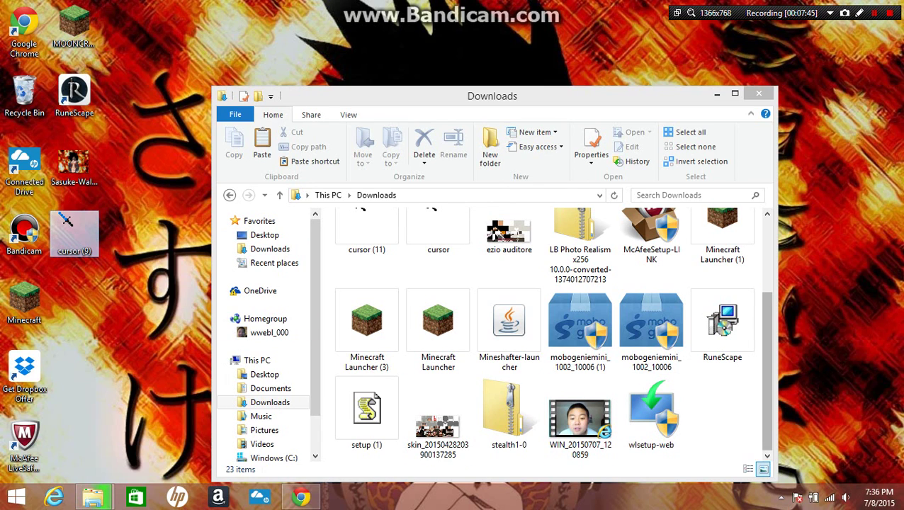
Step: Select and drag the RuneScape file in Downloads, then close the Downloads window
click(723, 323)
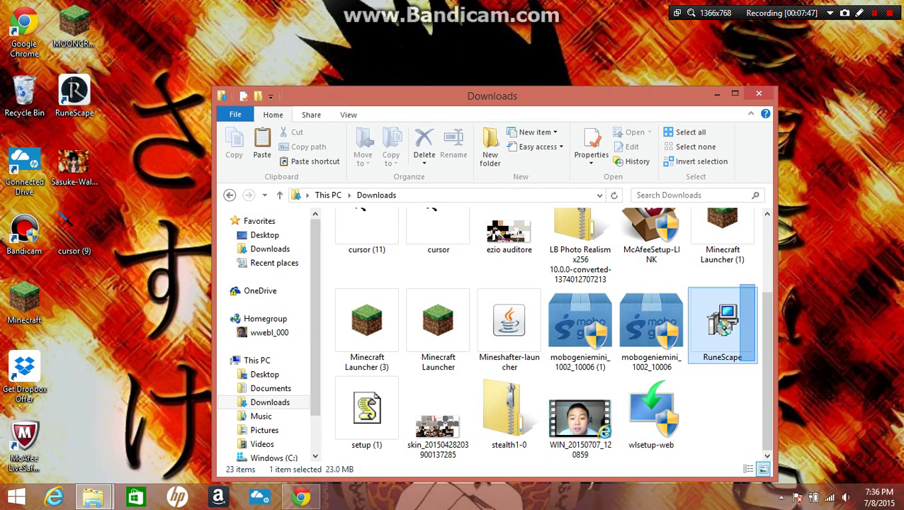
drag(756, 286, 740, 361)
scroll(509, 355, up, 1)
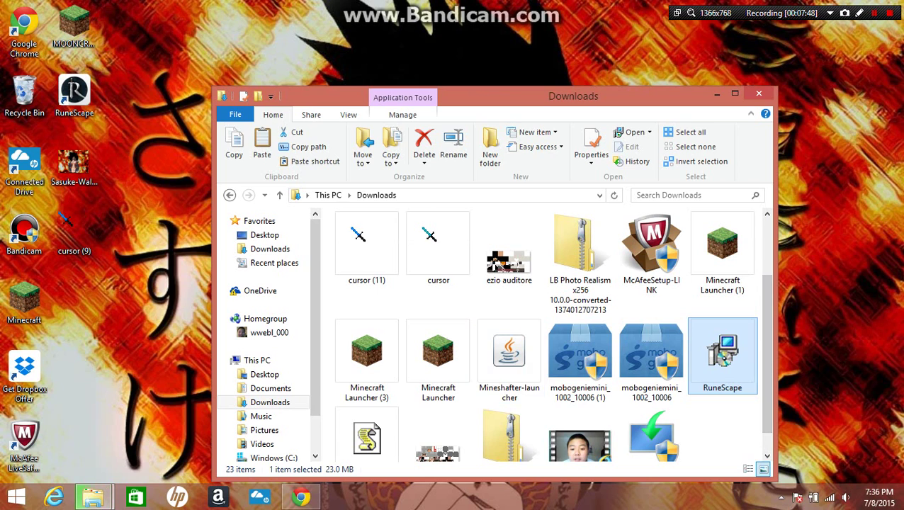
scroll(508, 270, up, 3)
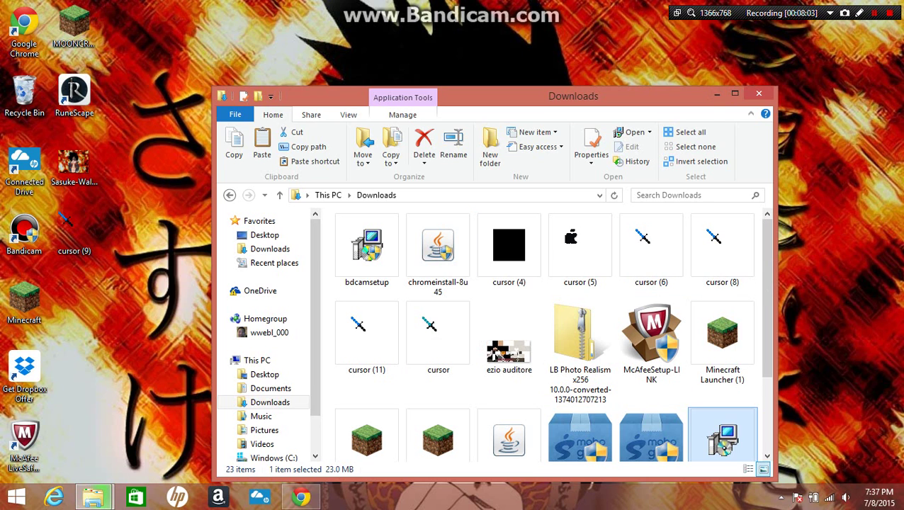
key(alt+F4)
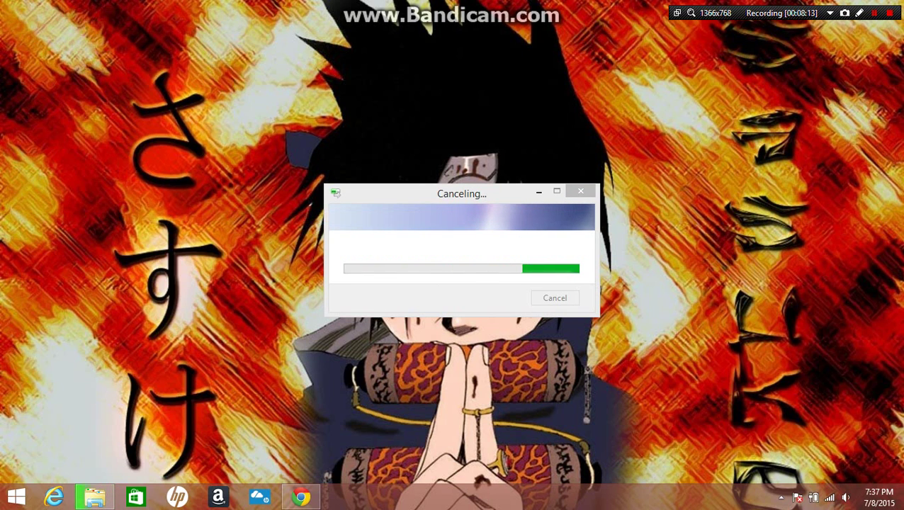
Step: Apply the 'diamond cursor' theme from desktop Personalize, then close Personalization
right_click(268, 224)
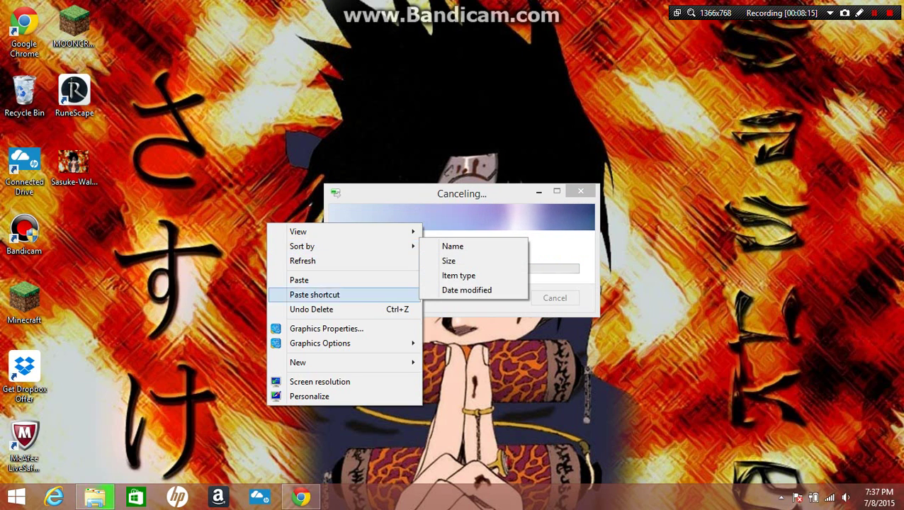
click(309, 396)
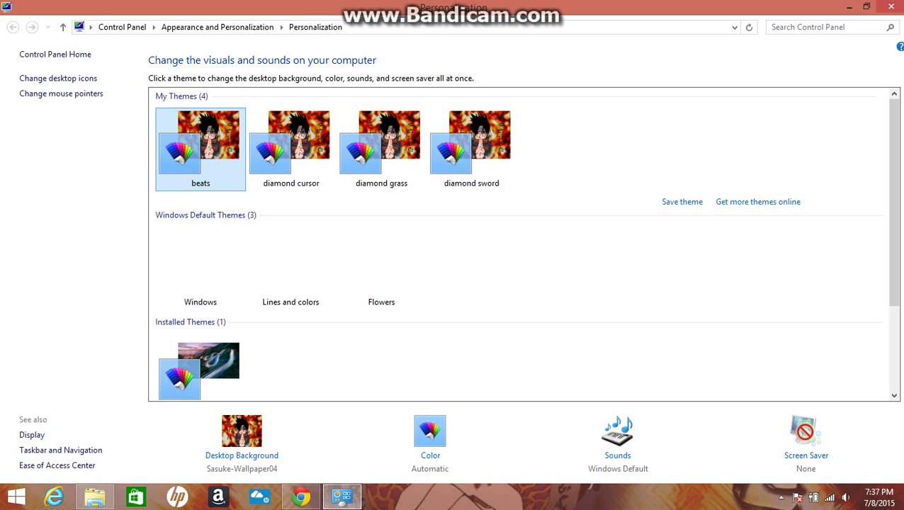
click(290, 149)
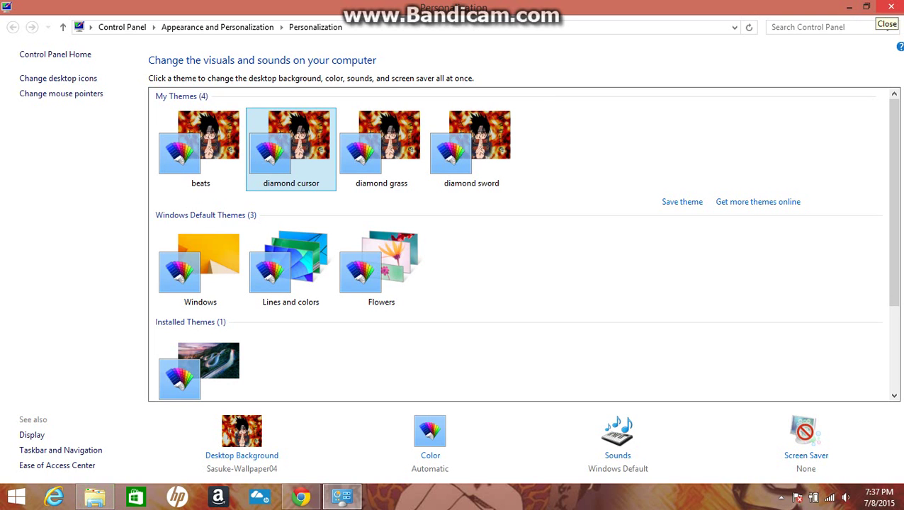
click(891, 8)
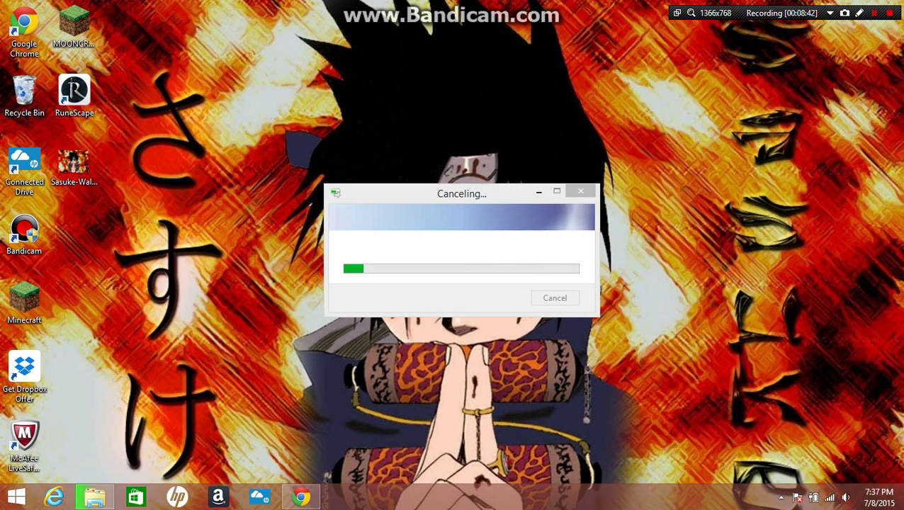